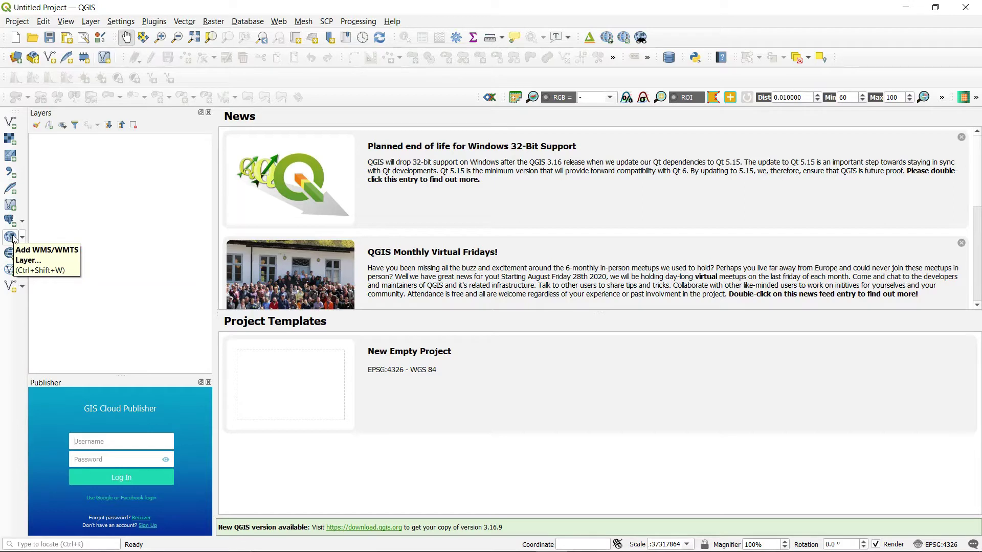
{"action": "left_click", "coordinate": [14, 238]}
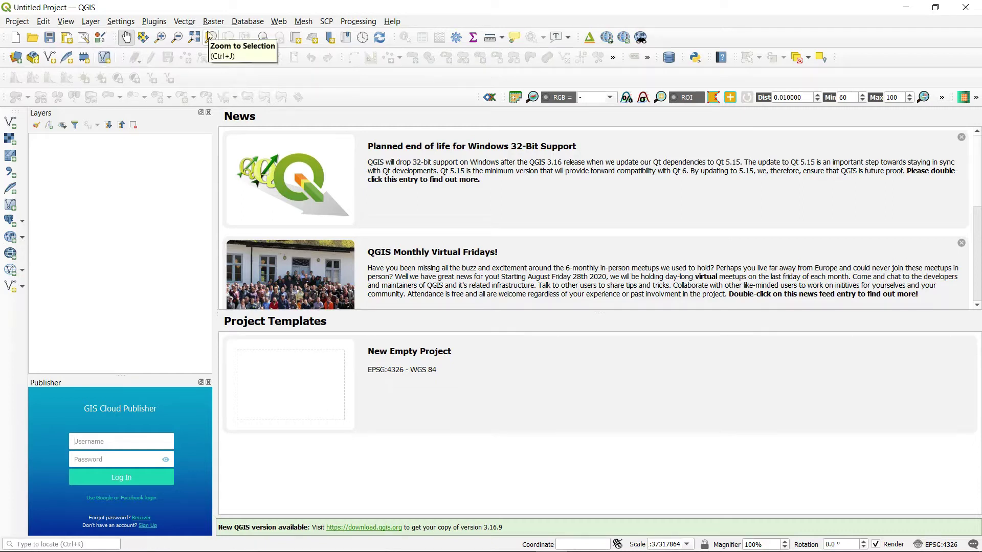
{"action": "left_click", "coordinate": [18, 23]}
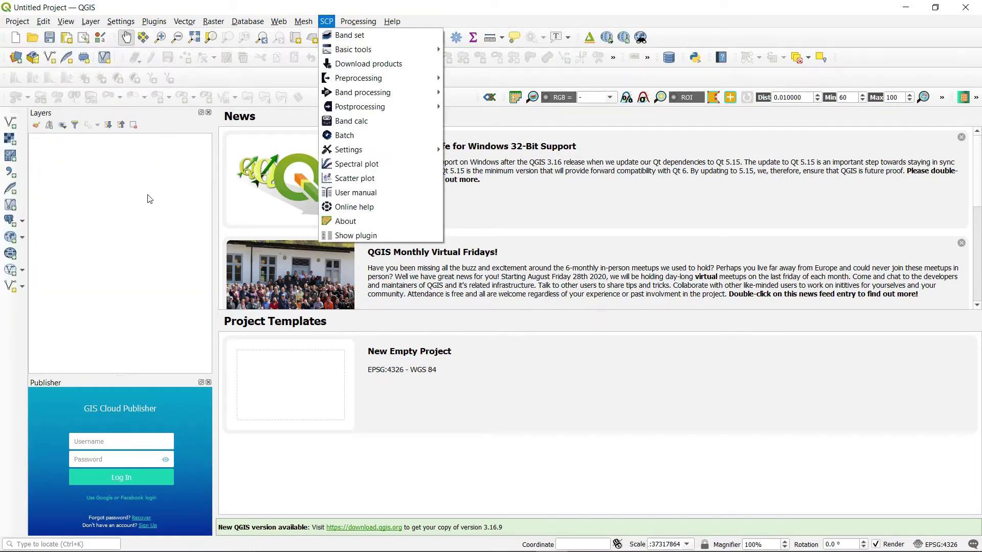
{"action": "left_click", "coordinate": [149, 198]}
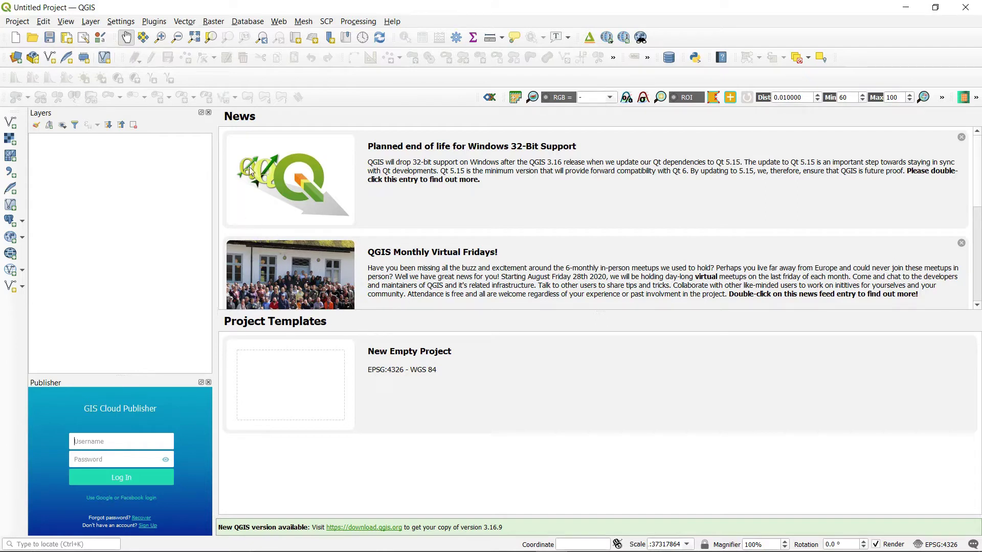
Create a new empty project and browse for a vector dataset in GEO-INFOTECHTZ > PG JUNIOR TO GIS EXPERT > DATA > New Districts
{"action": "left_click", "coordinate": [16, 41]}
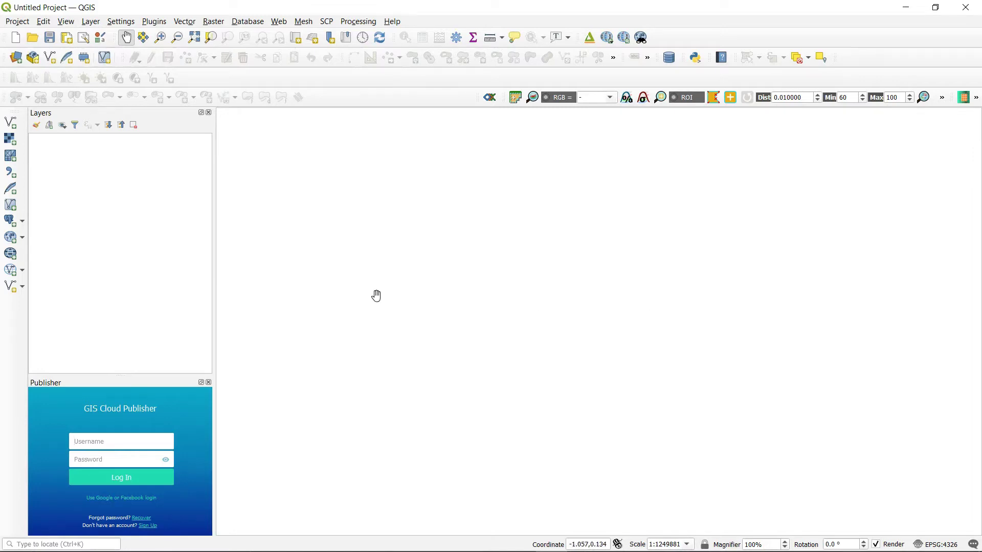
{"action": "left_click", "coordinate": [10, 127]}
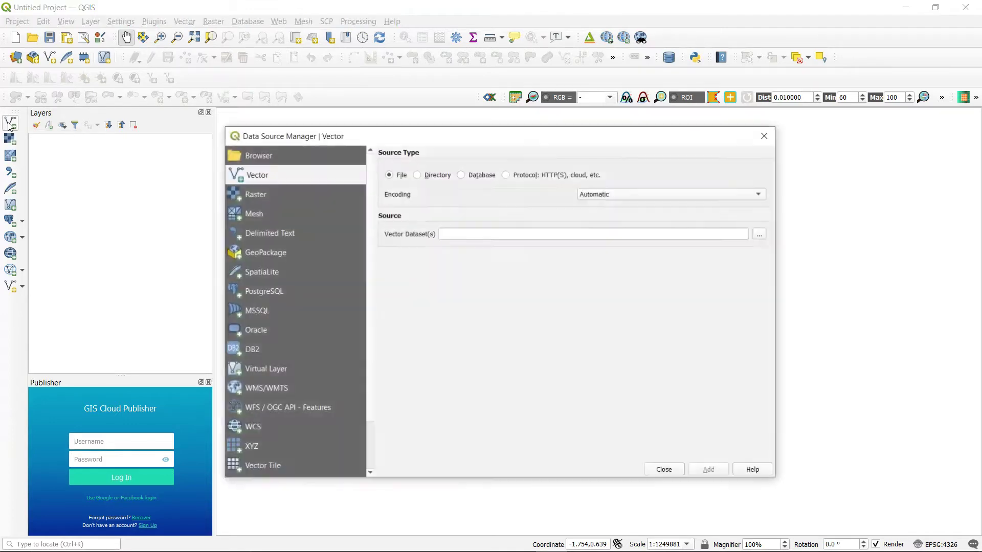
{"action": "left_click", "coordinate": [760, 235]}
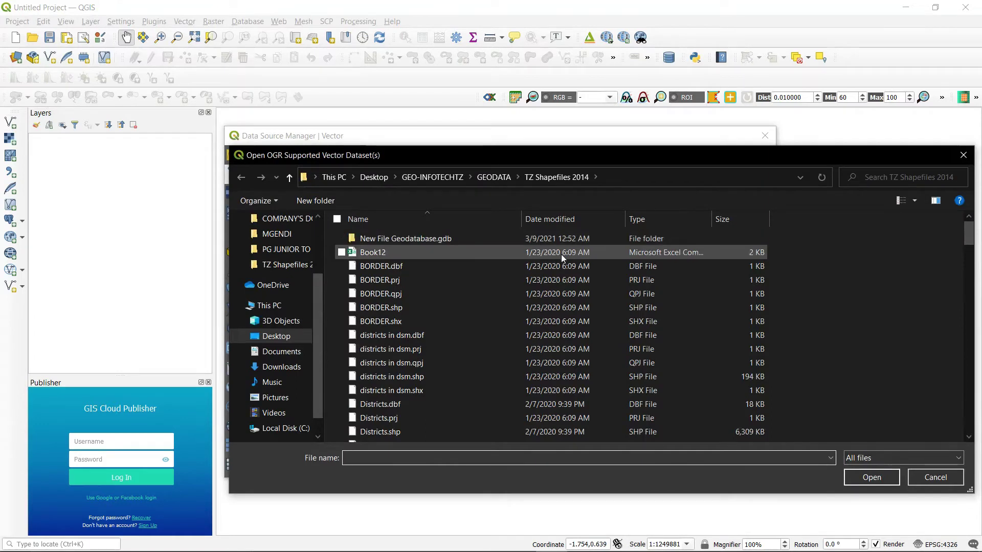
{"action": "left_click", "coordinate": [482, 181]}
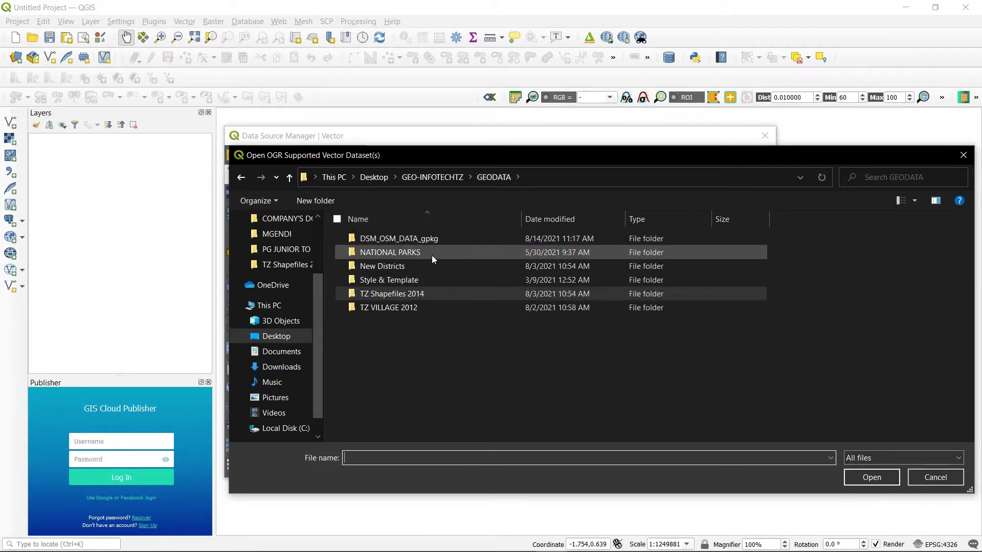
{"action": "left_click", "coordinate": [428, 179]}
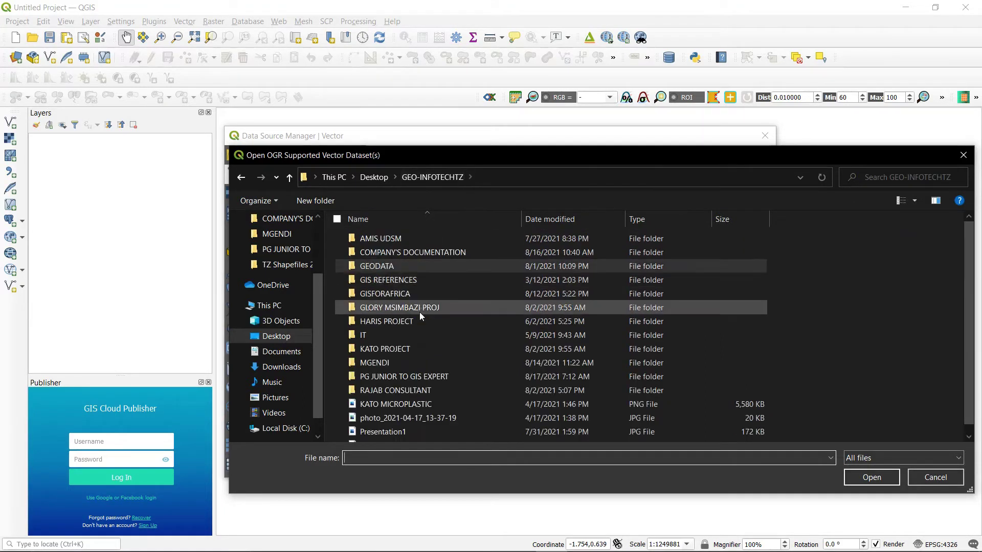
{"action": "double_click", "coordinate": [417, 377]}
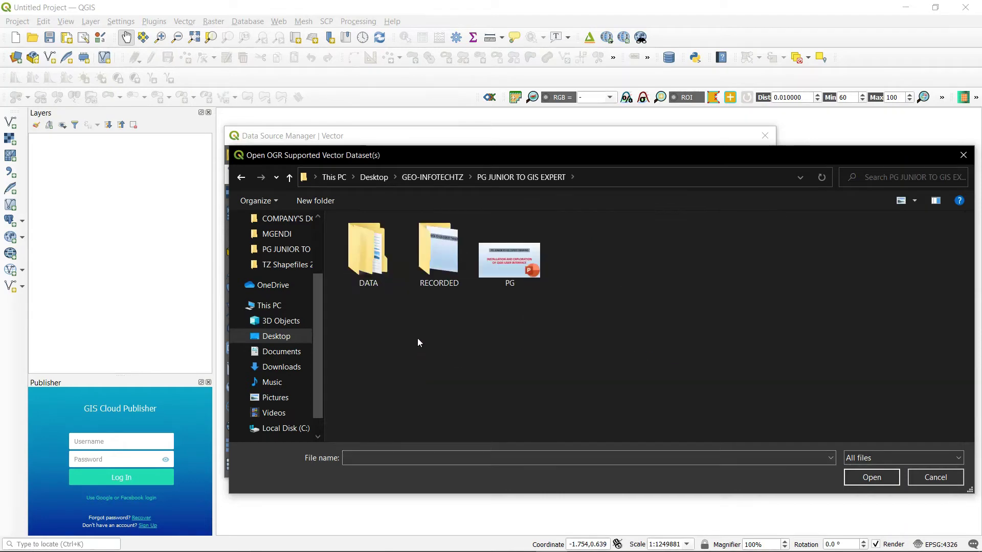
{"action": "double_click", "coordinate": [379, 270]}
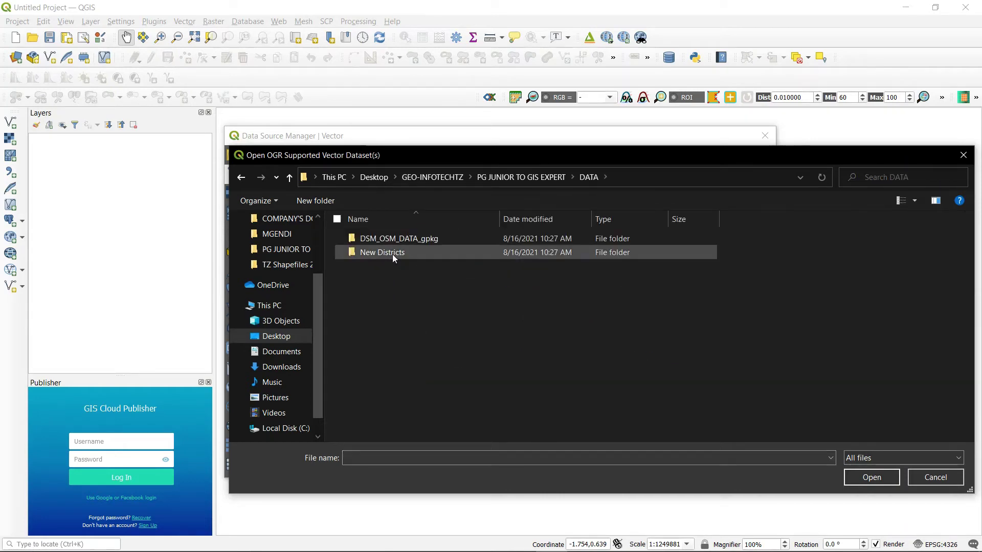
{"action": "double_click", "coordinate": [392, 252]}
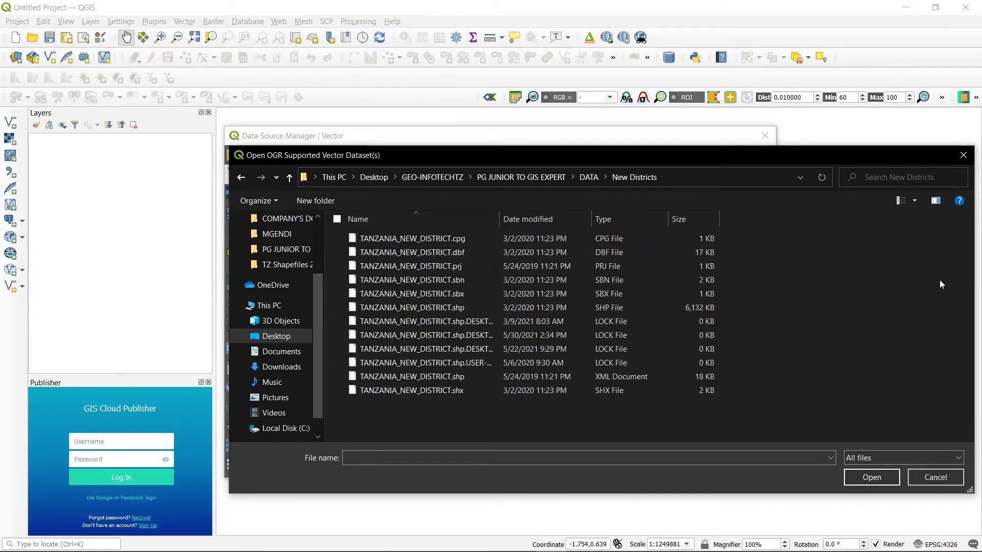
Filter the files to ESRI Shapefiles and add TANZANIA_NEW_DISTRICT.shp as a vector layer, dismissing the coordinate transformation choice
{"action": "left_click", "coordinate": [960, 460]}
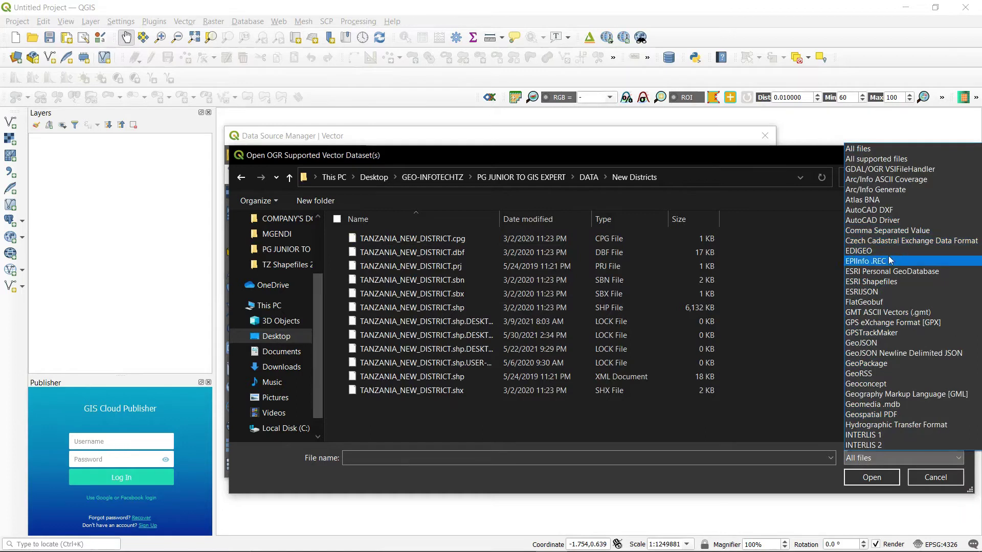
{"action": "left_click", "coordinate": [890, 281]}
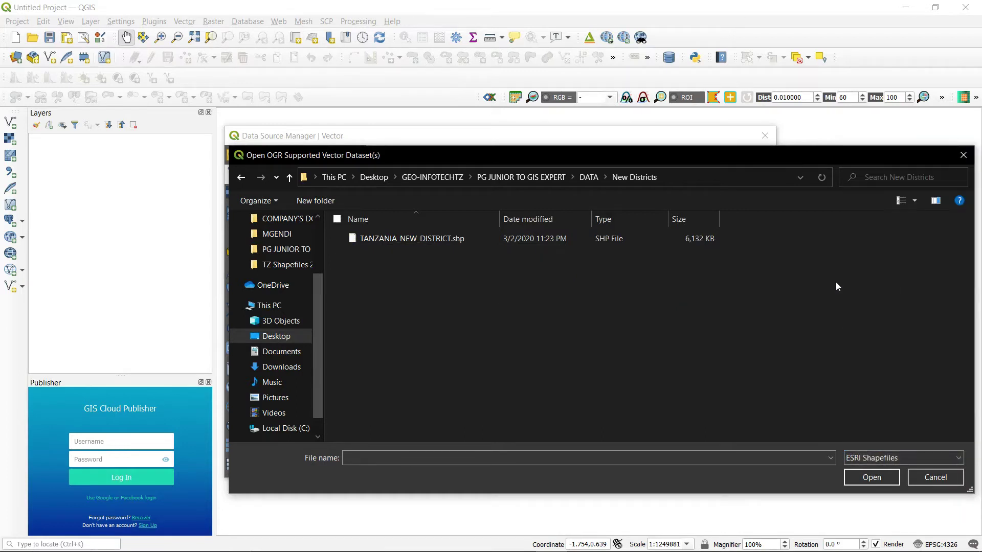
{"action": "left_click", "coordinate": [447, 240]}
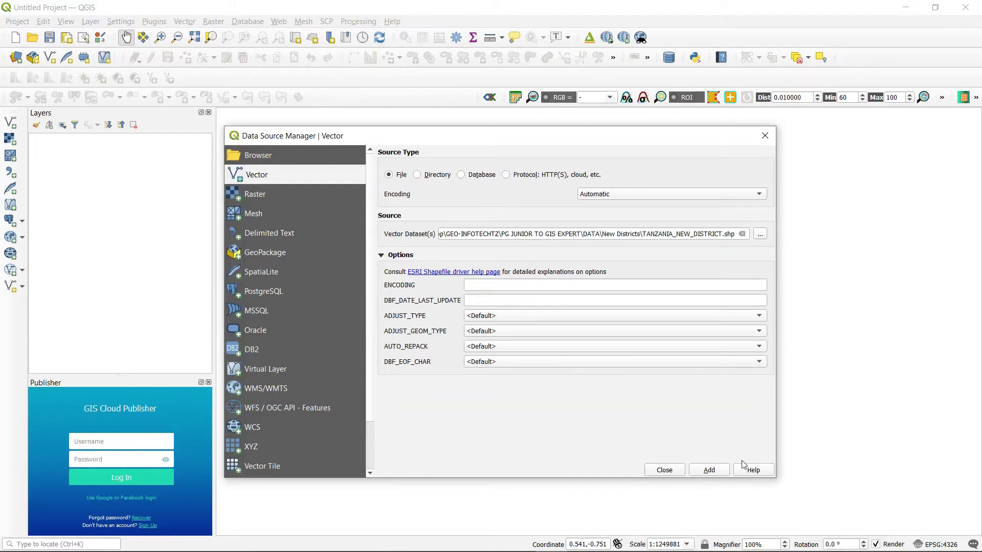
{"action": "left_click", "coordinate": [710, 470]}
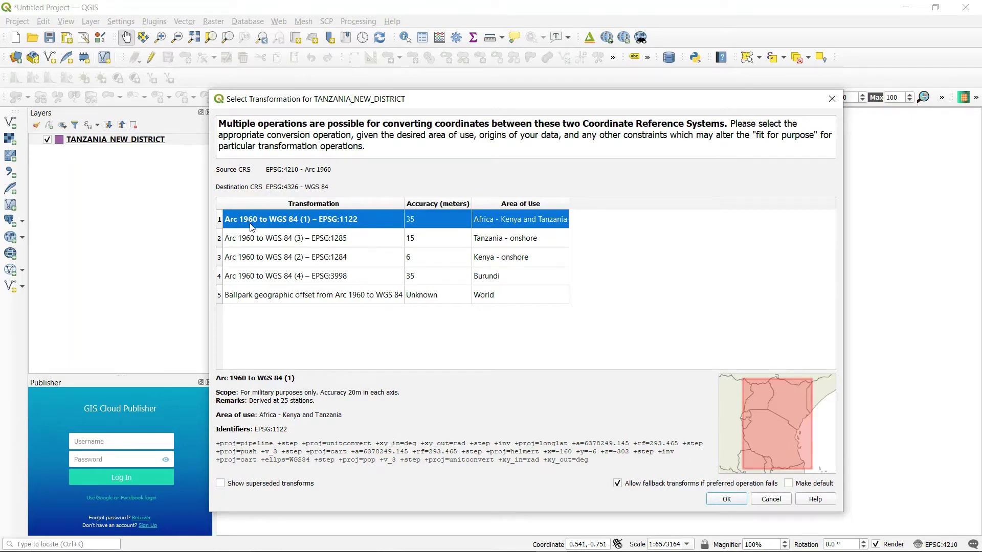
{"action": "mouse_move", "coordinate": [252, 227]}
{"action": "left_click", "coordinate": [770, 499]}
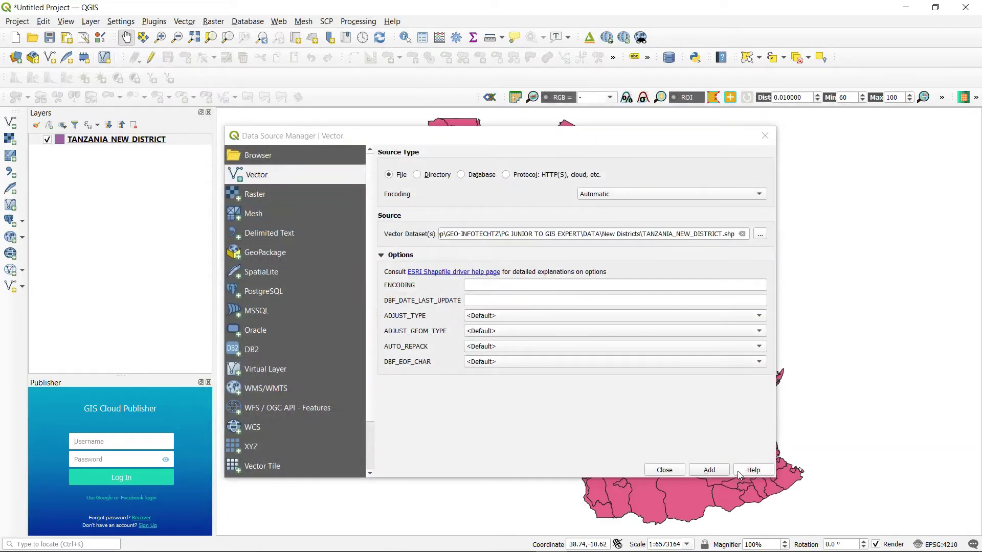
{"action": "left_click", "coordinate": [659, 473]}
{"action": "left_click", "coordinate": [659, 473]}
Examine the Tanzania district polygons on the map canvas at different zoom levels
{"action": "left_click_drag", "start_coordinate": [624, 332], "coordinate": [624, 338]}
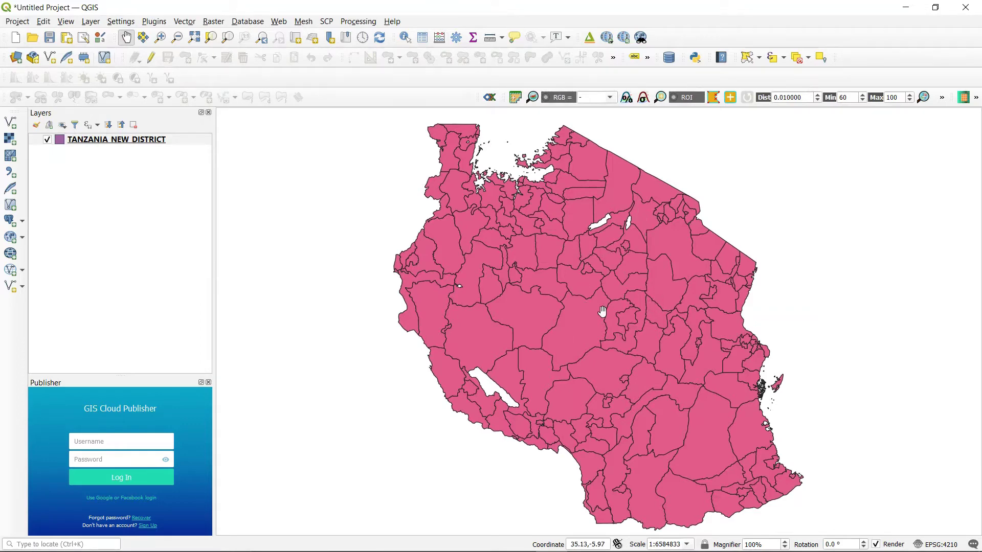
{"action": "scroll", "coordinate": [603, 311], "scroll_direction": "up", "scroll_amount": 3}
{"action": "scroll", "coordinate": [602, 310], "scroll_direction": "down", "scroll_amount": 5}
{"action": "scroll", "coordinate": [603, 311], "scroll_direction": "up", "scroll_amount": 1}
{"action": "scroll", "coordinate": [603, 311], "scroll_direction": "down", "scroll_amount": 2}
{"action": "scroll", "coordinate": [602, 311], "scroll_direction": "up", "scroll_amount": 4}
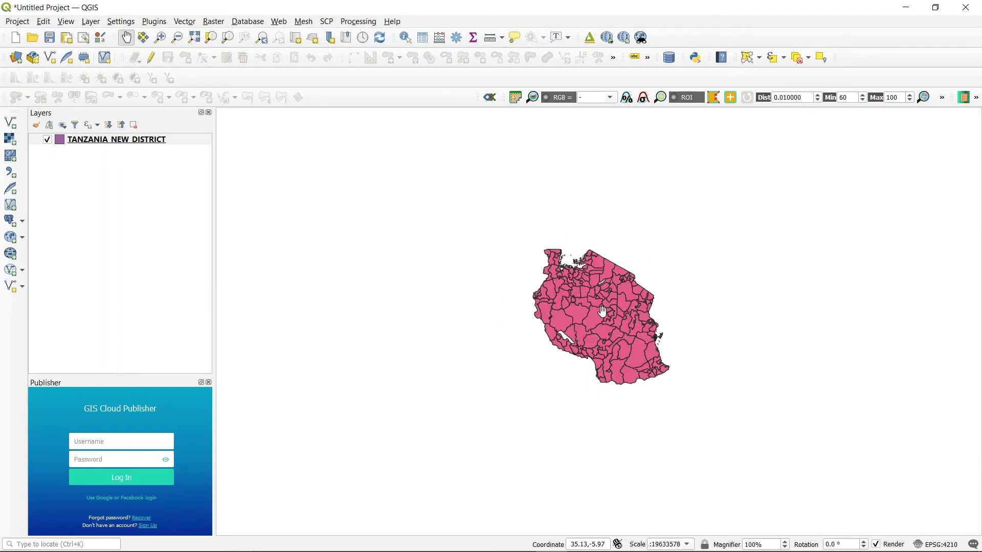
{"action": "scroll", "coordinate": [603, 310], "scroll_direction": "down", "scroll_amount": 2}
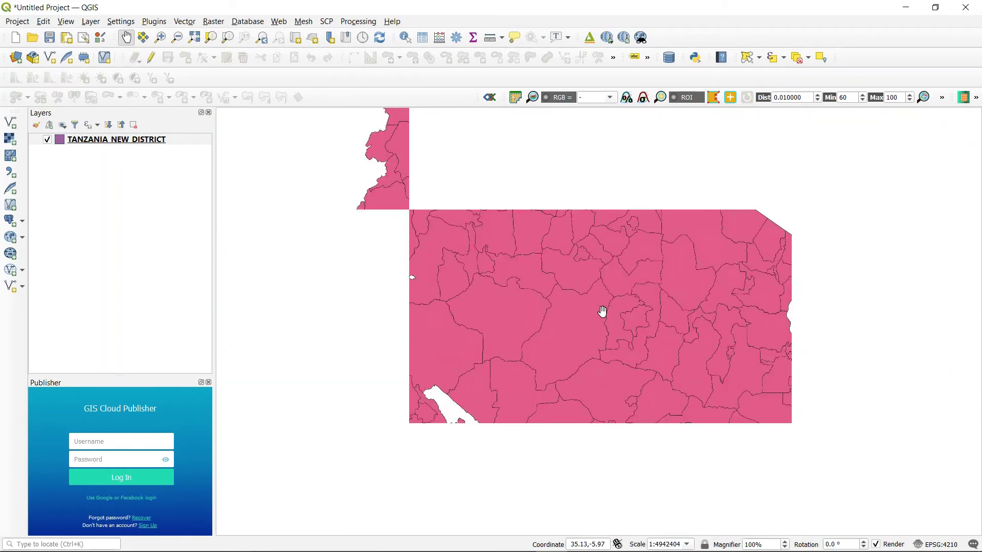
{"action": "scroll", "coordinate": [603, 311], "scroll_direction": "up", "scroll_amount": 1}
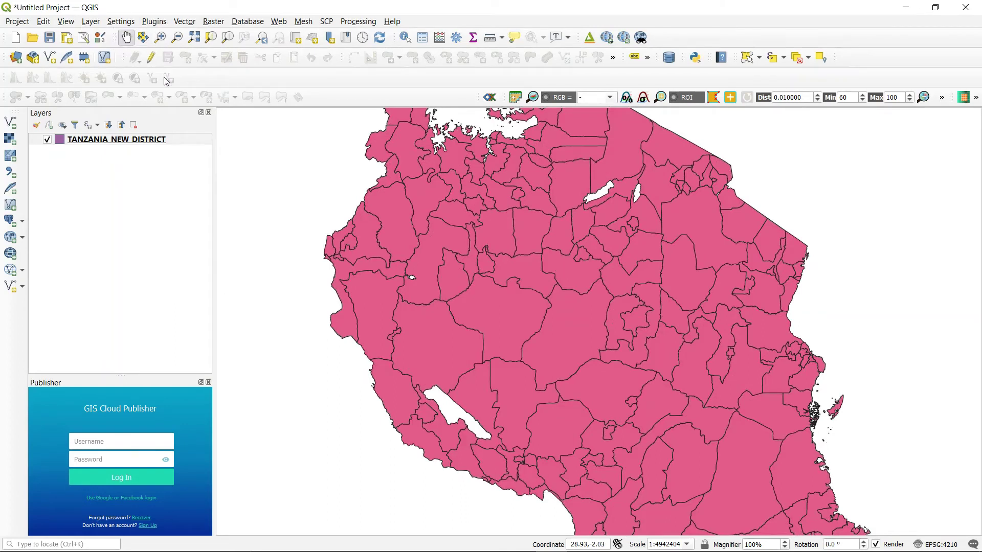
{"action": "left_click", "coordinate": [182, 22]}
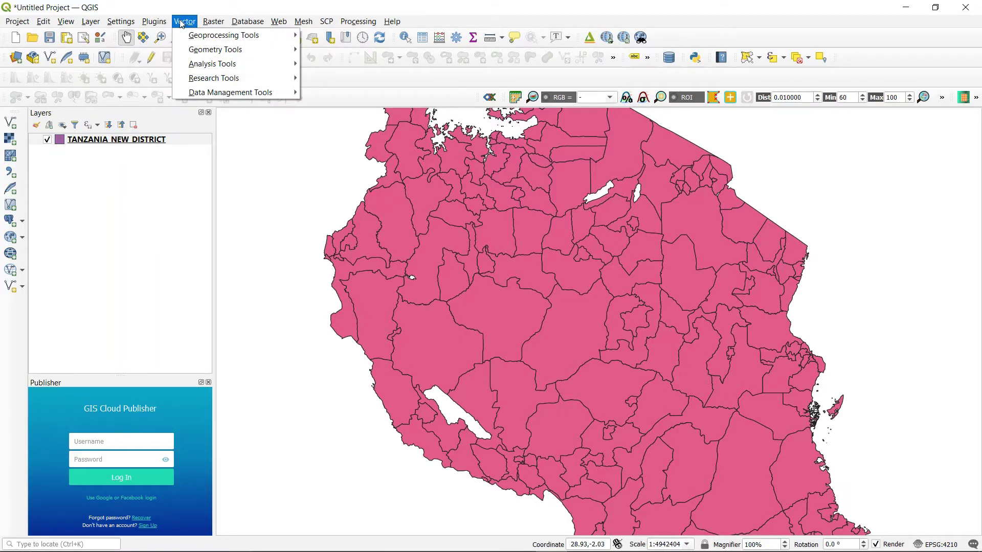
{"action": "mouse_move", "coordinate": [195, 36]}
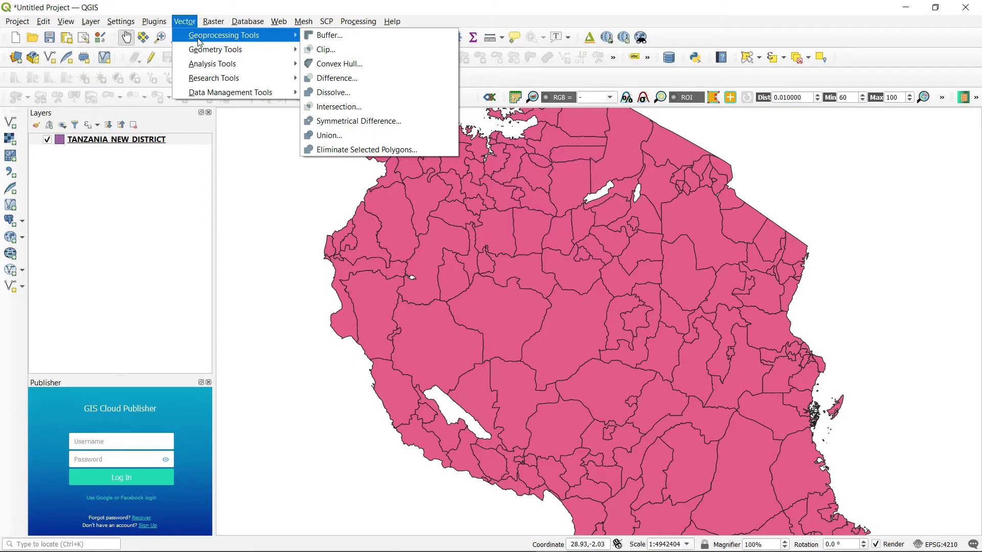
{"action": "left_click", "coordinate": [154, 21]}
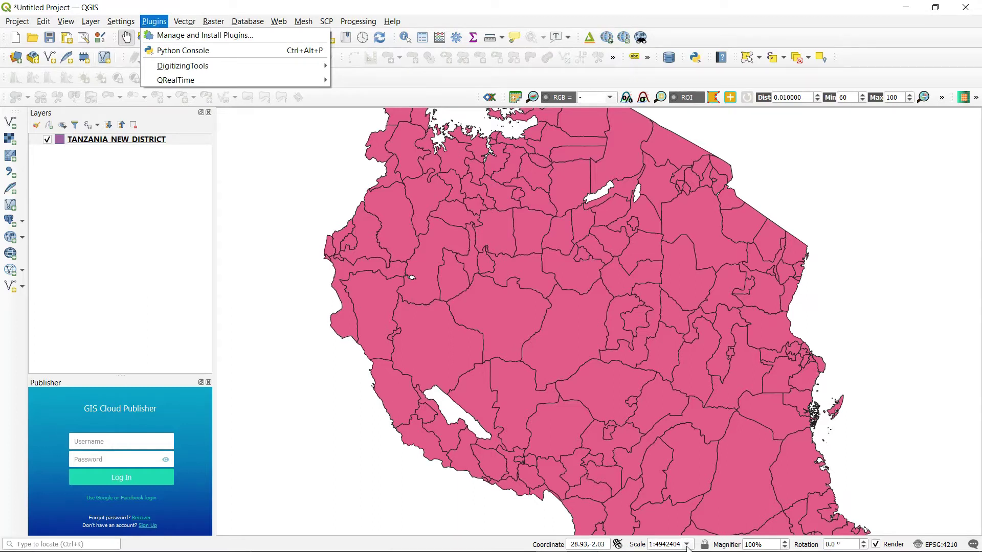
{"action": "key", "text": "Escape"}
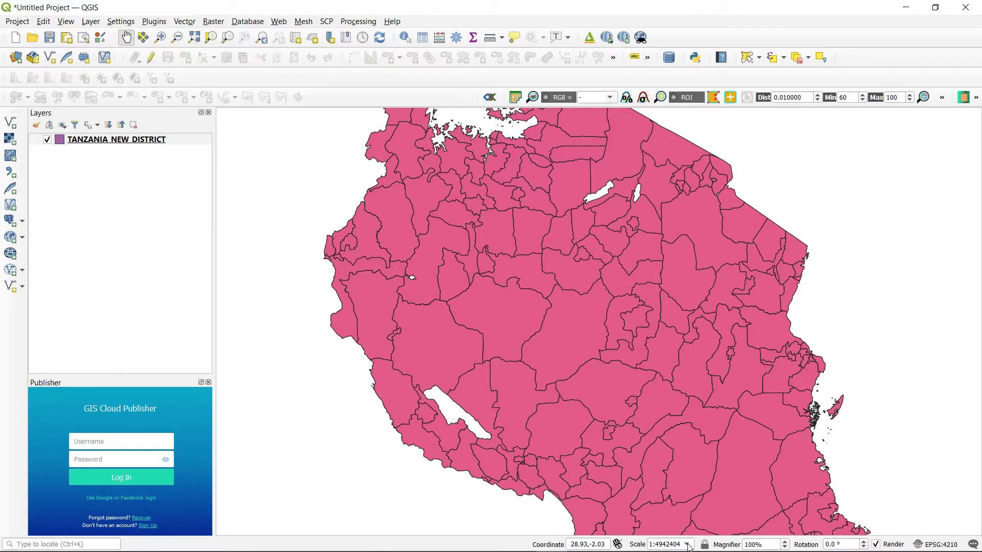
View the district map at scales 1:100000, 1:1000, 1:500000 and 1:1000000, and return to an overview of the country
{"action": "left_click", "coordinate": [686, 545]}
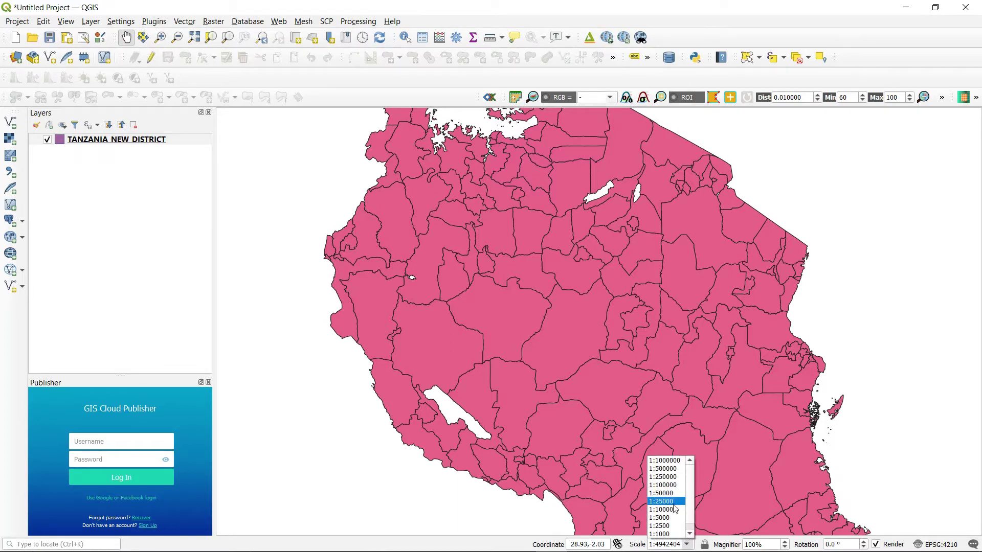
{"action": "left_click", "coordinate": [671, 486]}
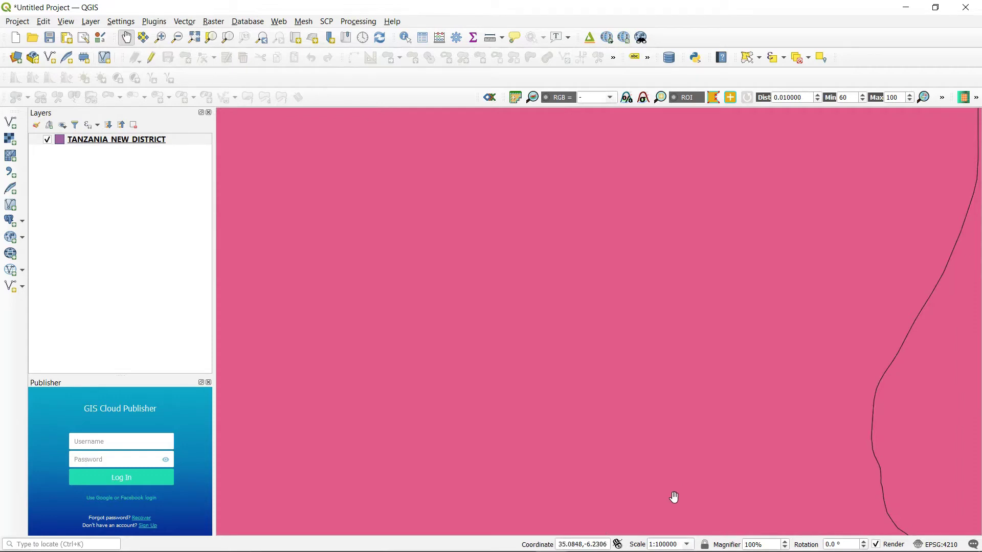
{"action": "left_click", "coordinate": [687, 546]}
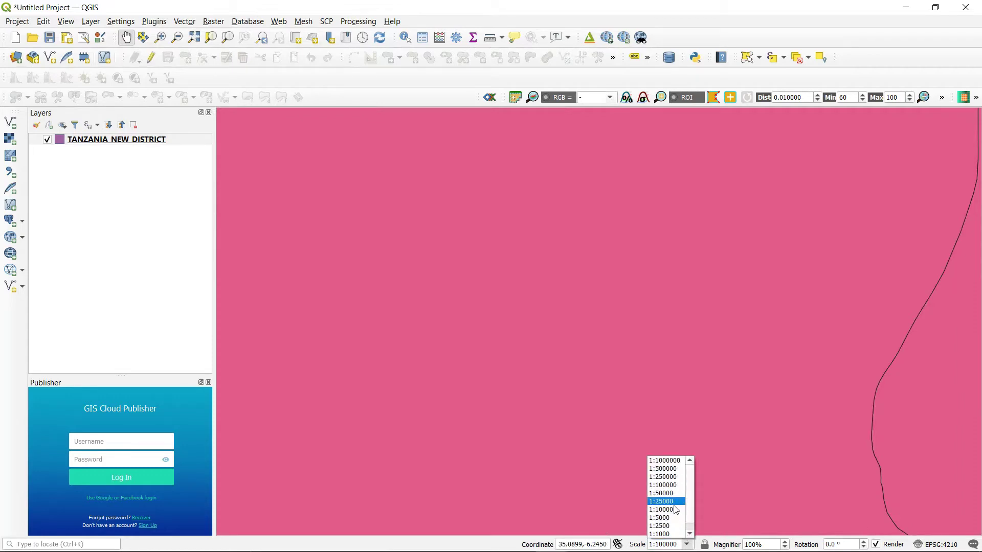
{"action": "left_click", "coordinate": [668, 535]}
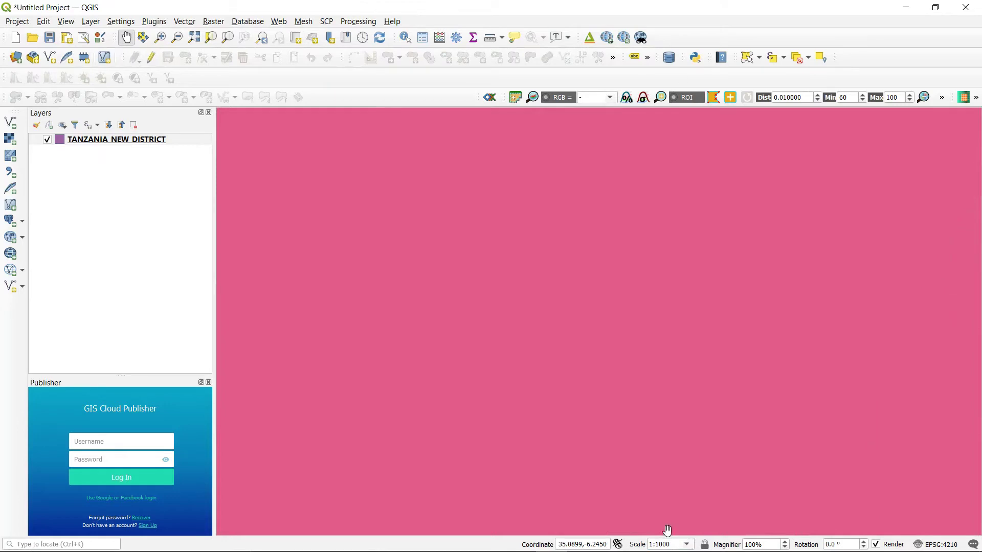
{"action": "left_click", "coordinate": [688, 545]}
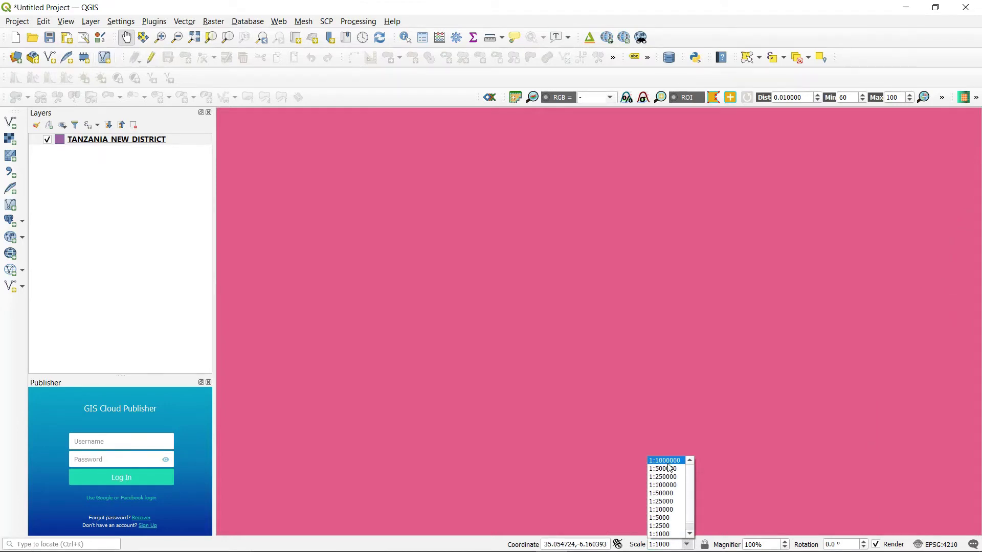
{"action": "left_click", "coordinate": [668, 469]}
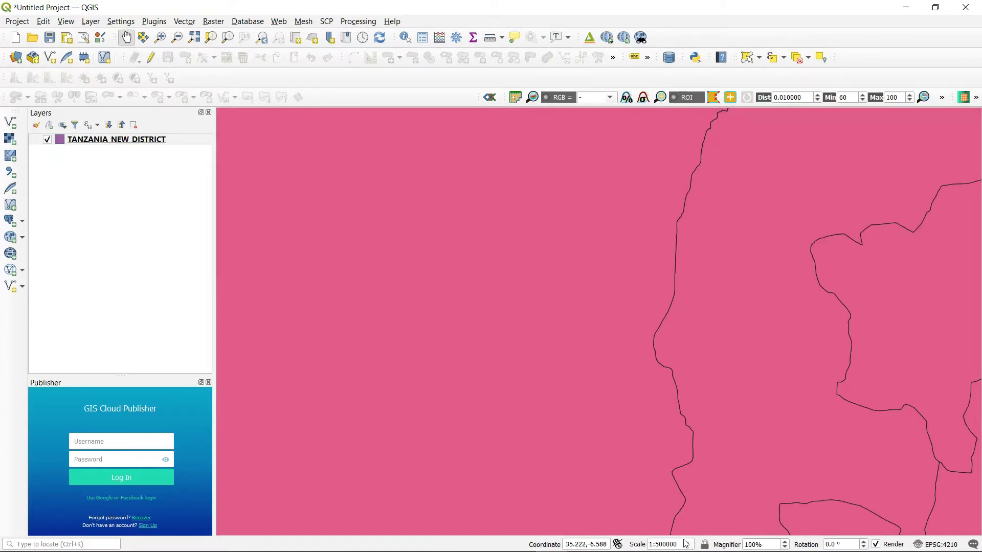
{"action": "left_click", "coordinate": [686, 546]}
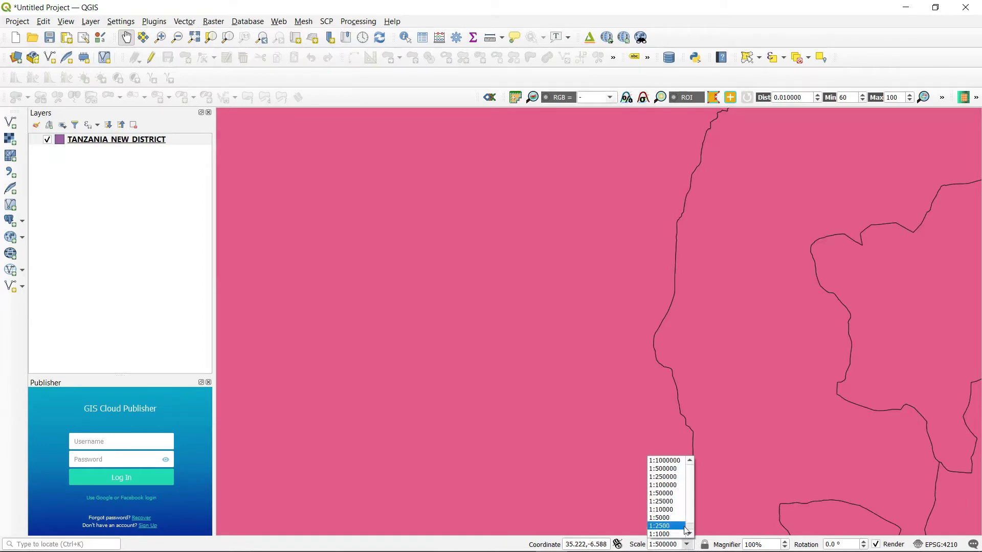
{"action": "left_click", "coordinate": [670, 459]}
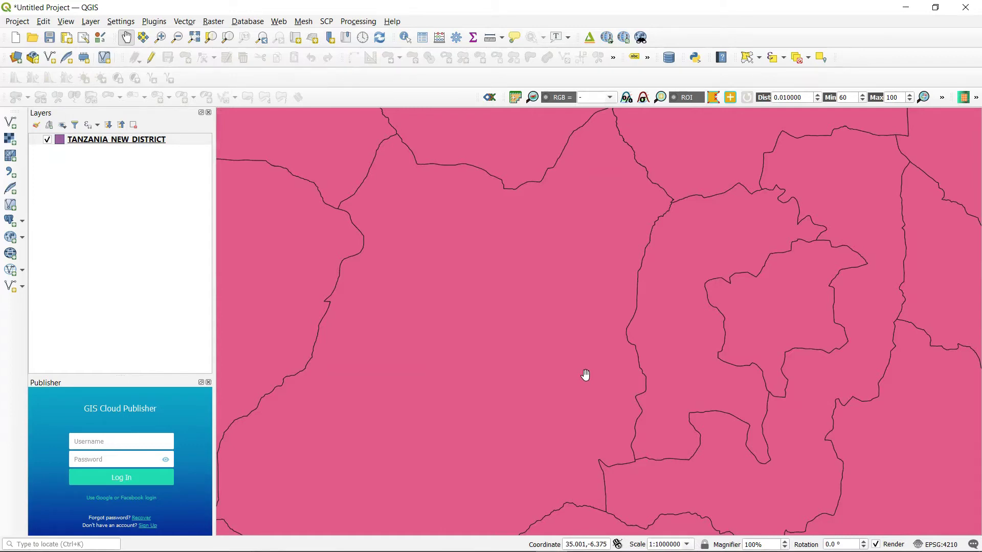
{"action": "scroll", "coordinate": [586, 375], "scroll_direction": "down", "scroll_amount": 2}
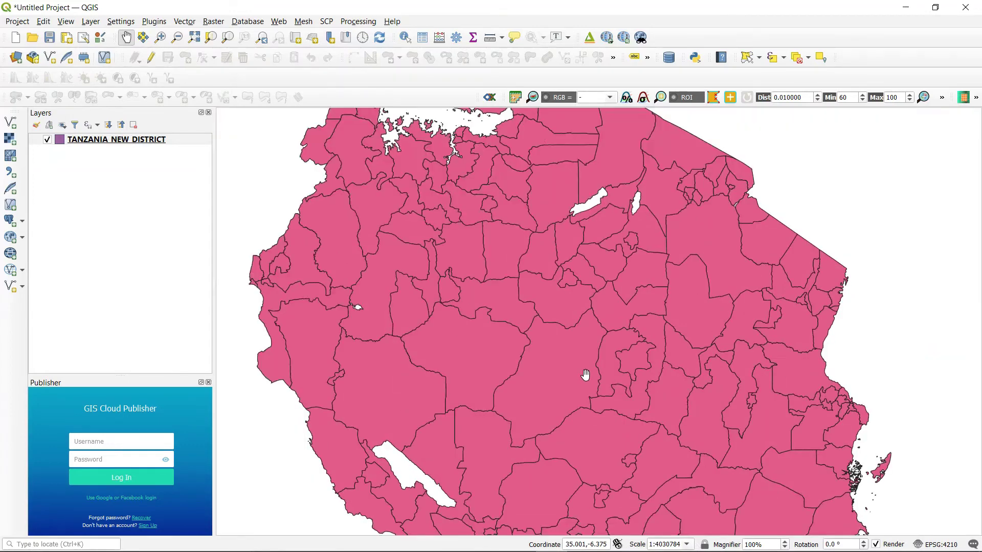
{"action": "scroll", "coordinate": [585, 375], "scroll_direction": "down", "scroll_amount": 1}
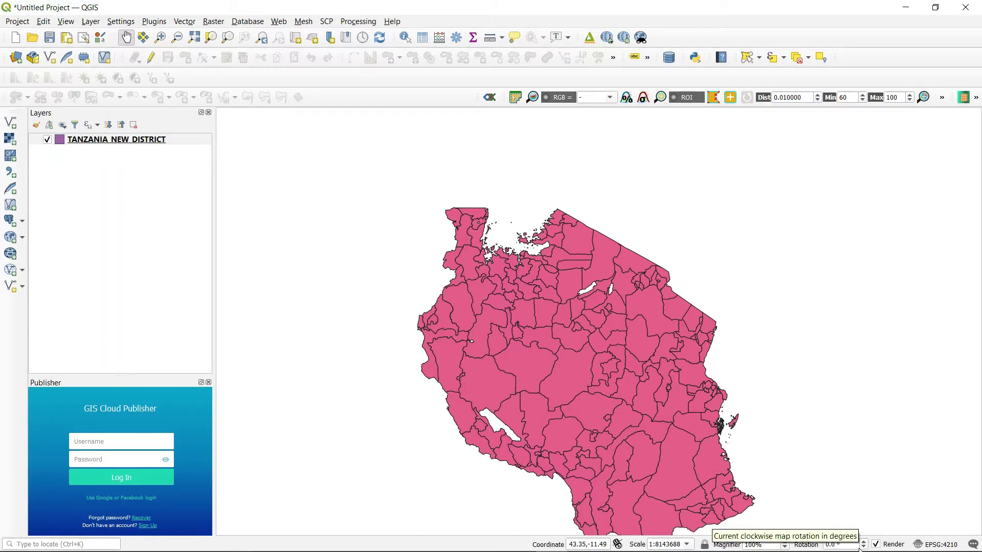
{"action": "mouse_move", "coordinate": [862, 550]}
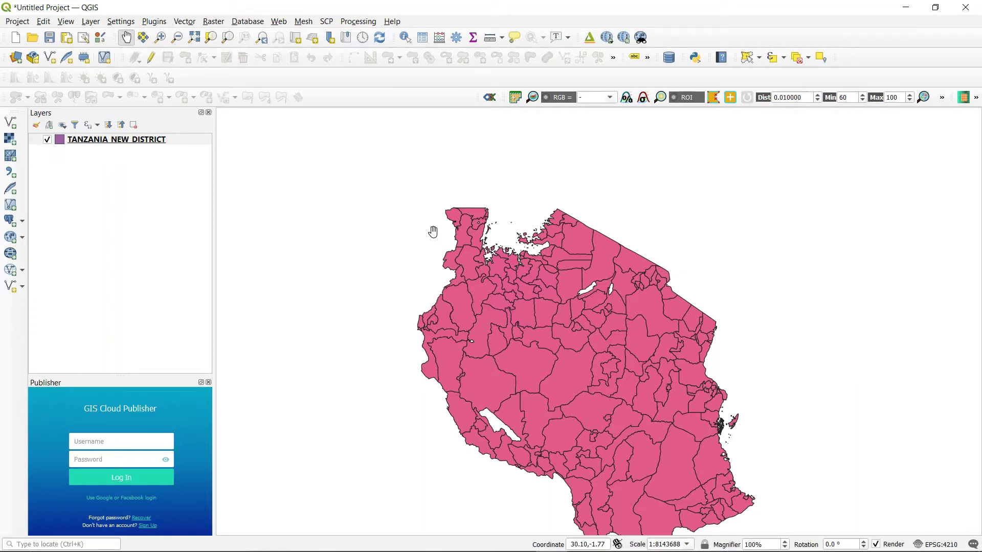
Browse for a raster dataset to add in GEO-INFOTECHTZ > HARIS PROJECT > DATA > IMAGE > POST-PROCESSING
{"action": "left_click_drag", "start_coordinate": [545, 359], "coordinate": [545, 273]}
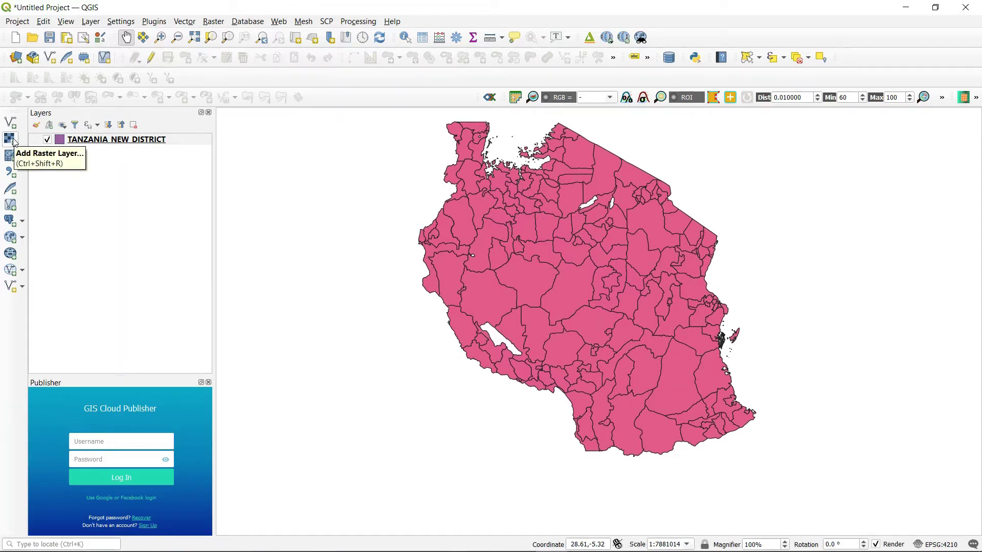
{"action": "left_click_drag", "start_coordinate": [585, 204], "coordinate": [584, 223]}
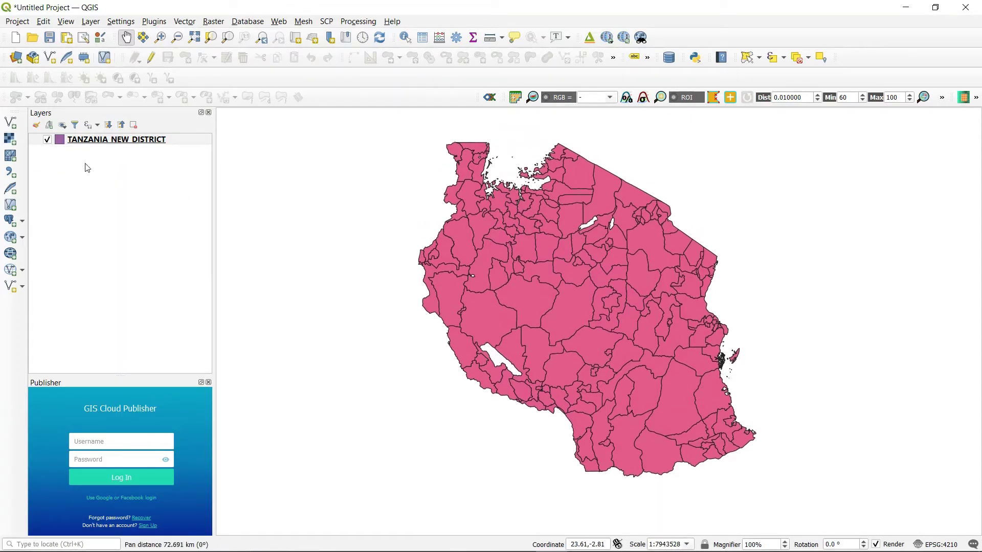
{"action": "left_click", "coordinate": [12, 143]}
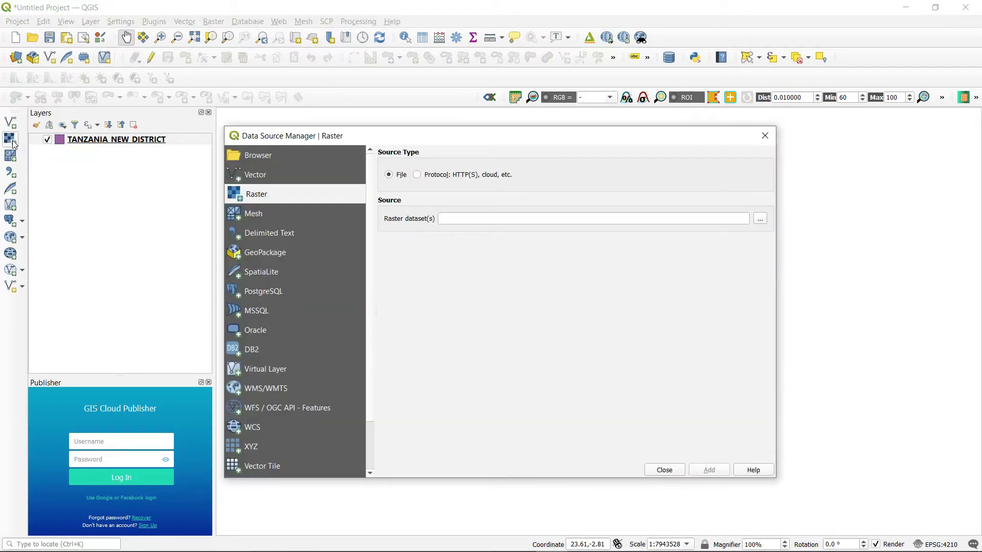
{"action": "left_click", "coordinate": [761, 219]}
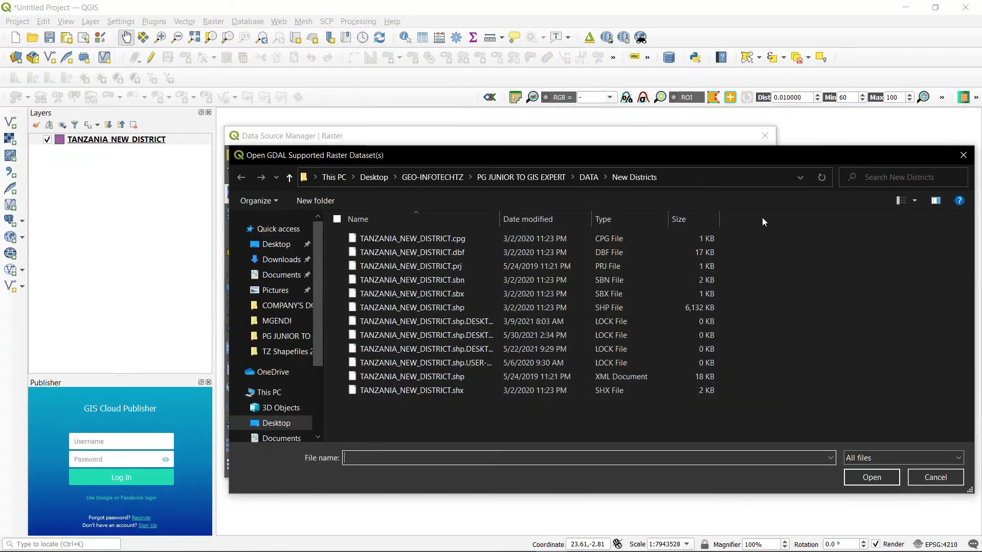
{"action": "left_click", "coordinate": [442, 174]}
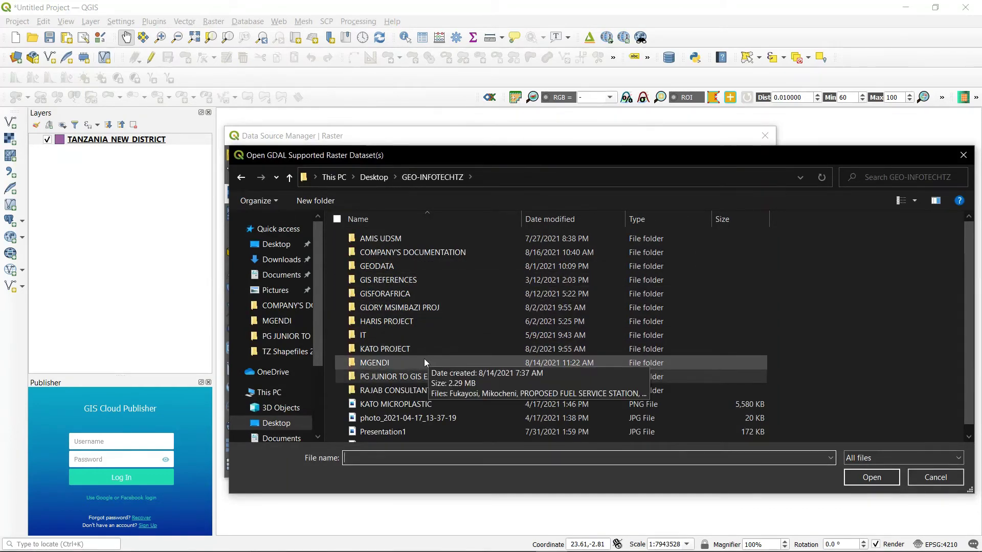
{"action": "double_click", "coordinate": [410, 323]}
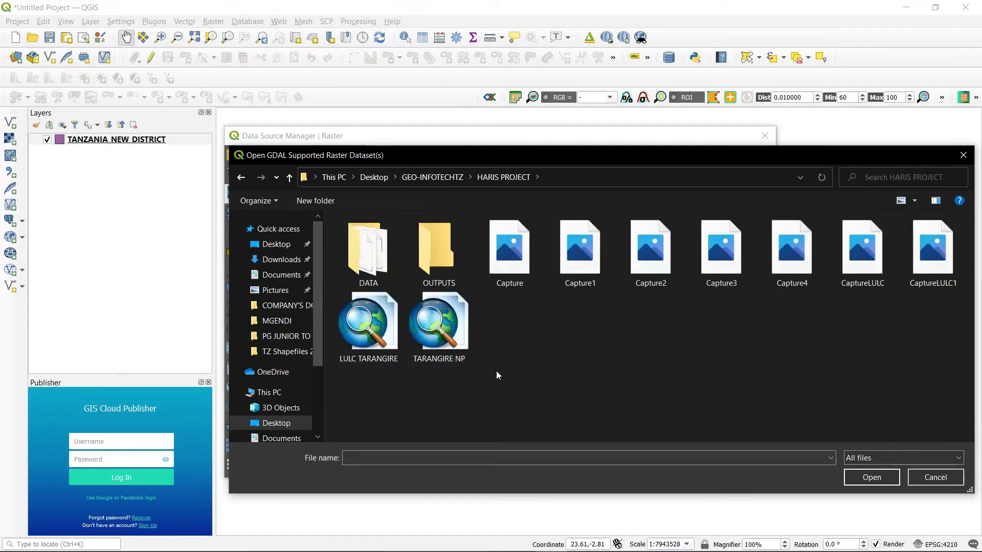
{"action": "double_click", "coordinate": [369, 251]}
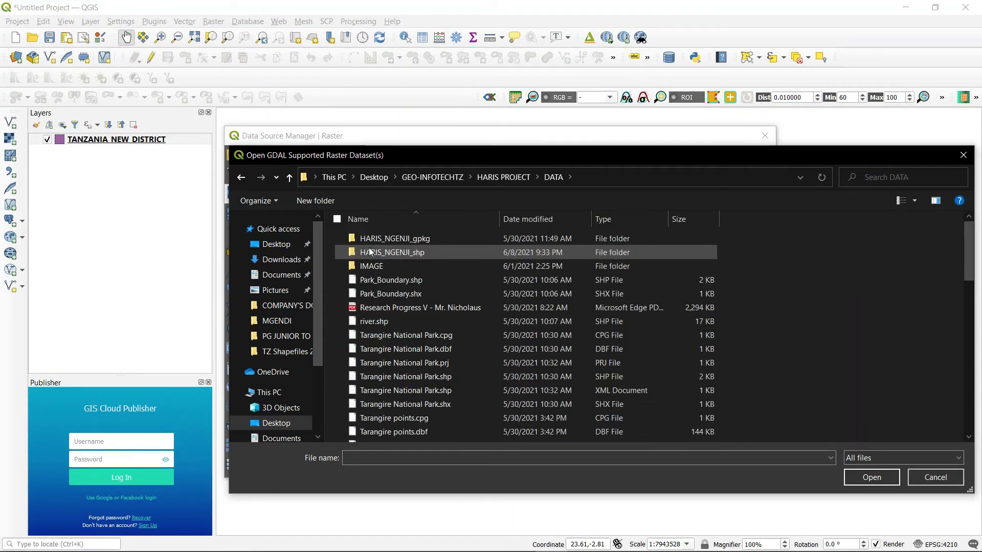
{"action": "double_click", "coordinate": [391, 267]}
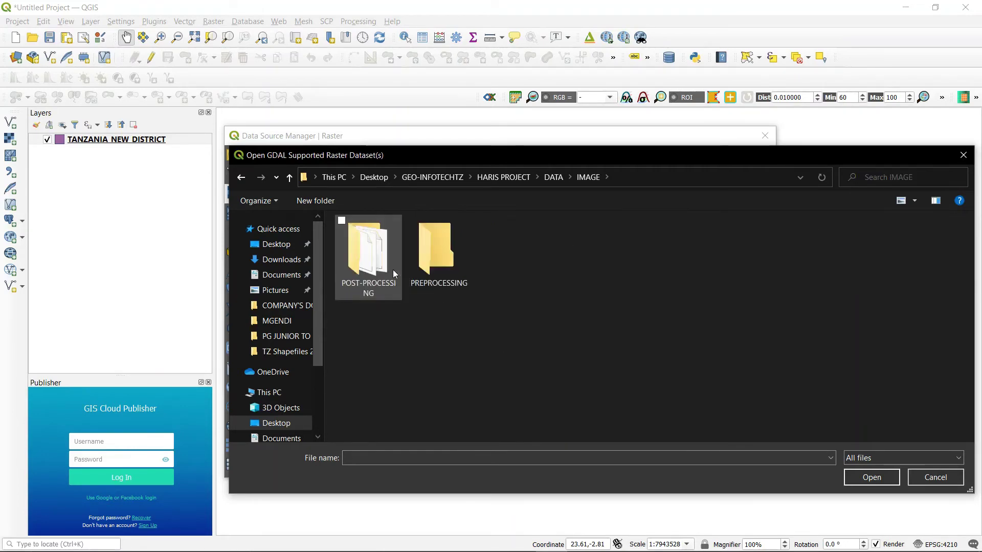
{"action": "left_click", "coordinate": [389, 285]}
{"action": "double_click", "coordinate": [388, 284]}
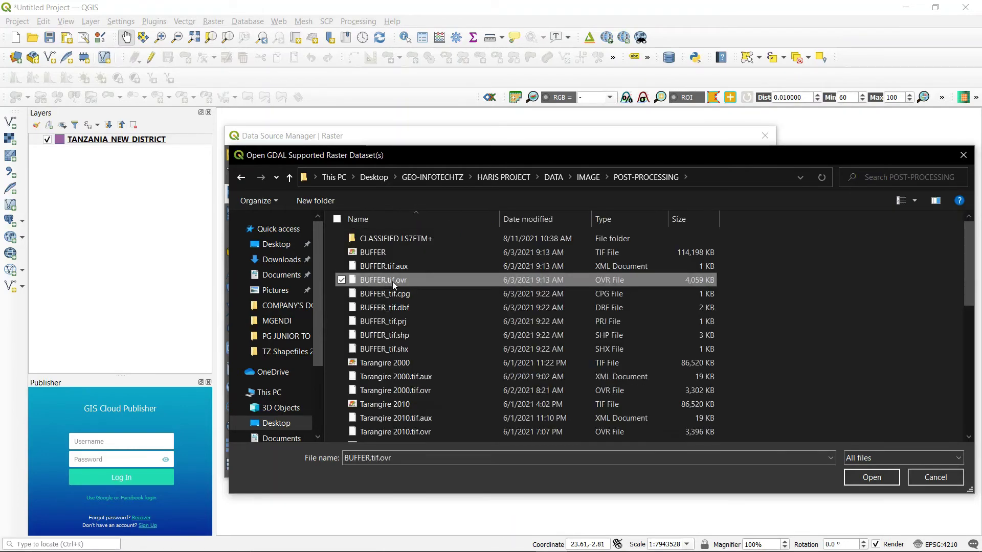
Choose the BUFFER TIF file, add it to the project as a raster layer and close the Data Source Manager
{"action": "left_click", "coordinate": [393, 256]}
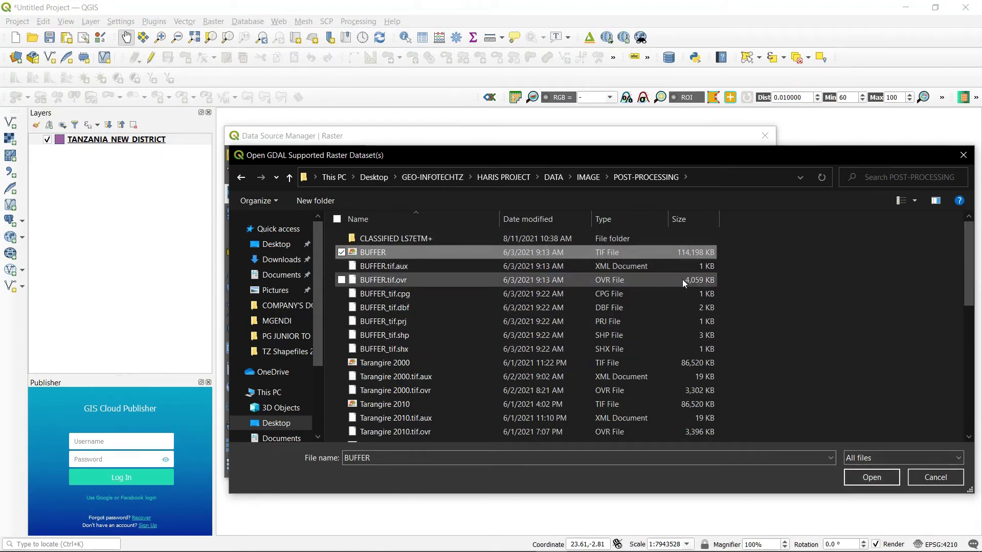
{"action": "left_click", "coordinate": [871, 477]}
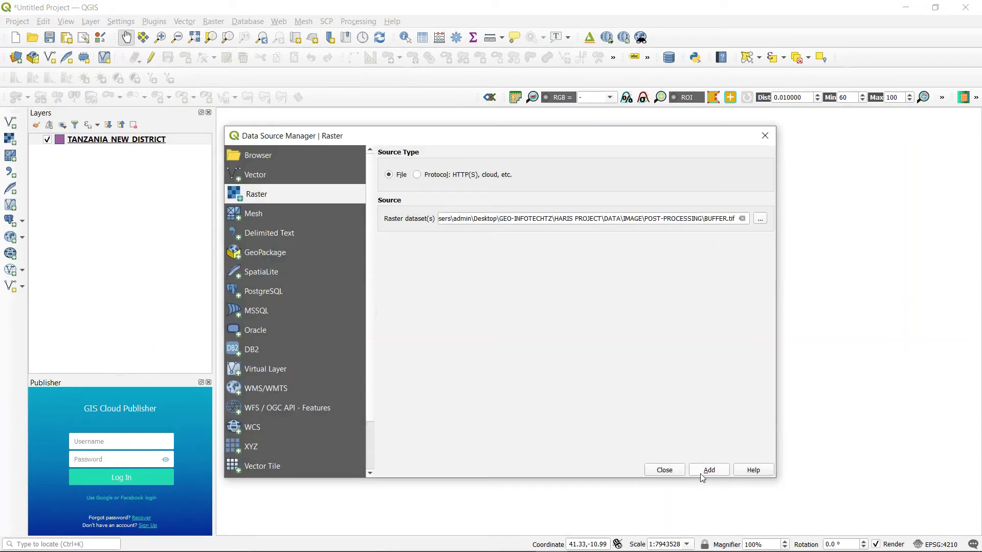
{"action": "left_click", "coordinate": [709, 470]}
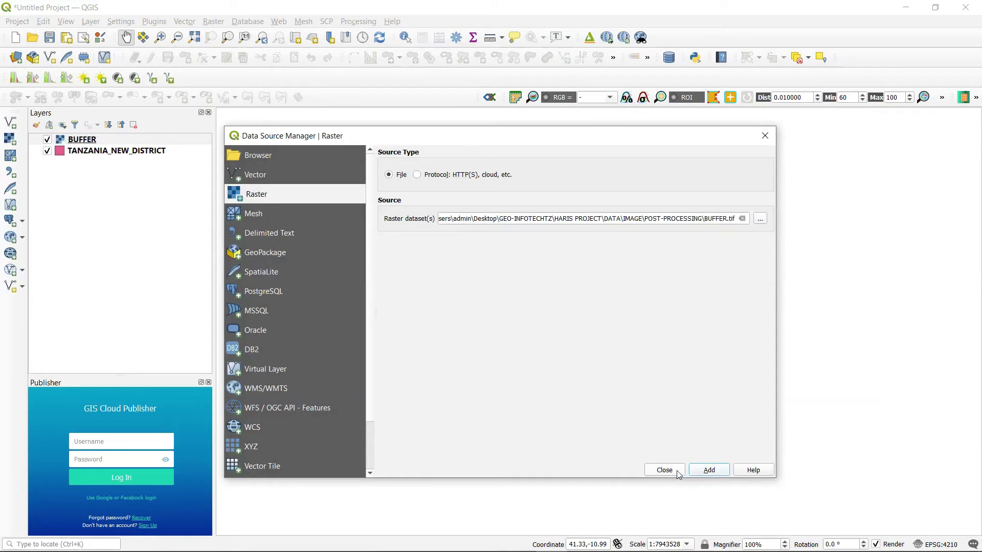
{"action": "left_click", "coordinate": [665, 470]}
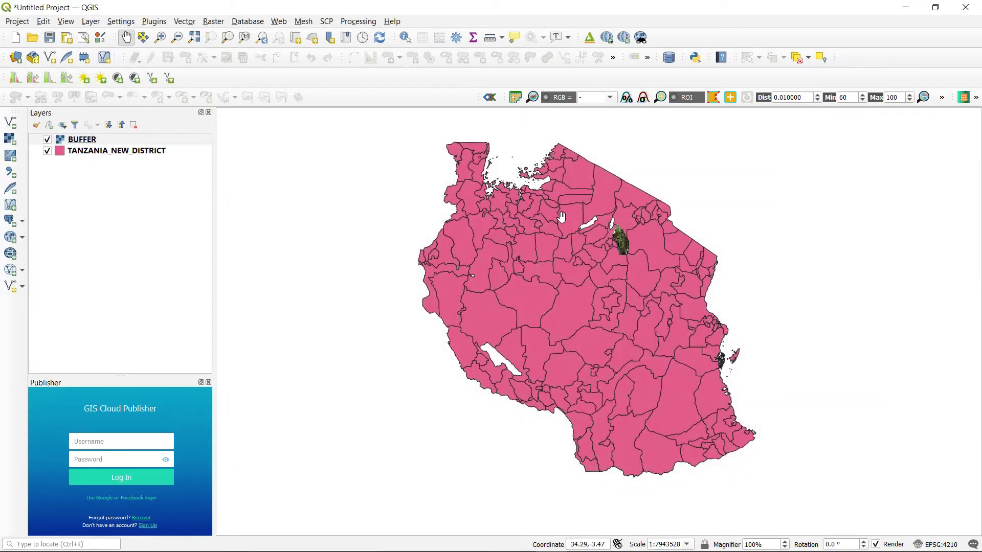
Examine the BUFFER satellite image over the district polygons at several zoom levels
{"action": "scroll", "coordinate": [620, 236], "scroll_direction": "up", "scroll_amount": 1}
{"action": "scroll", "coordinate": [620, 236], "scroll_direction": "up", "scroll_amount": 3}
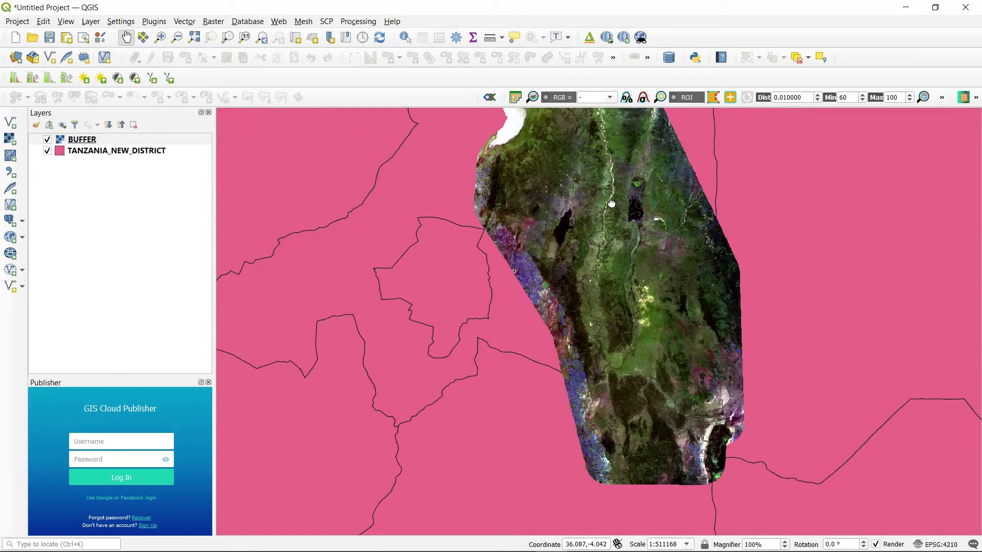
{"action": "left_click_drag", "start_coordinate": [614, 205], "coordinate": [611, 270]}
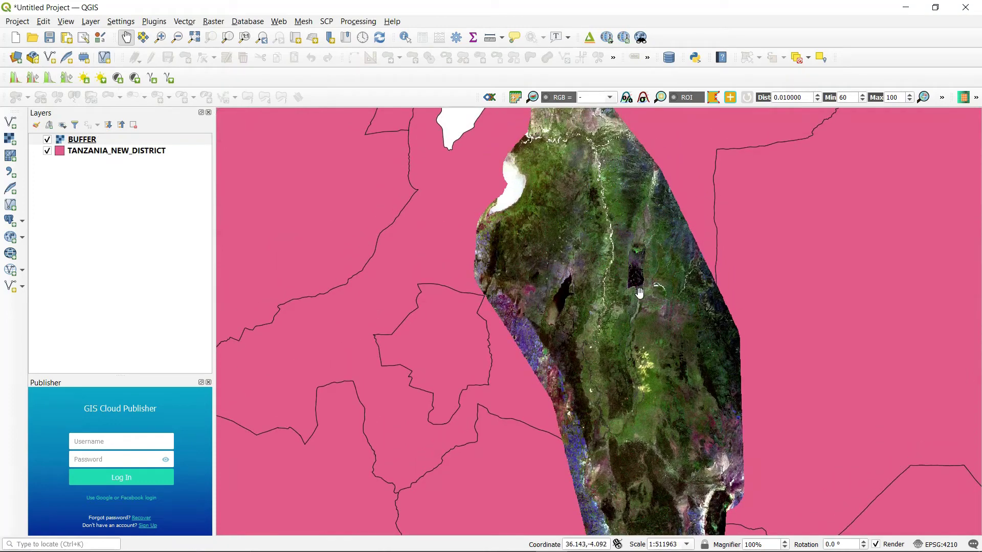
{"action": "scroll", "coordinate": [640, 292], "scroll_direction": "down", "scroll_amount": 1}
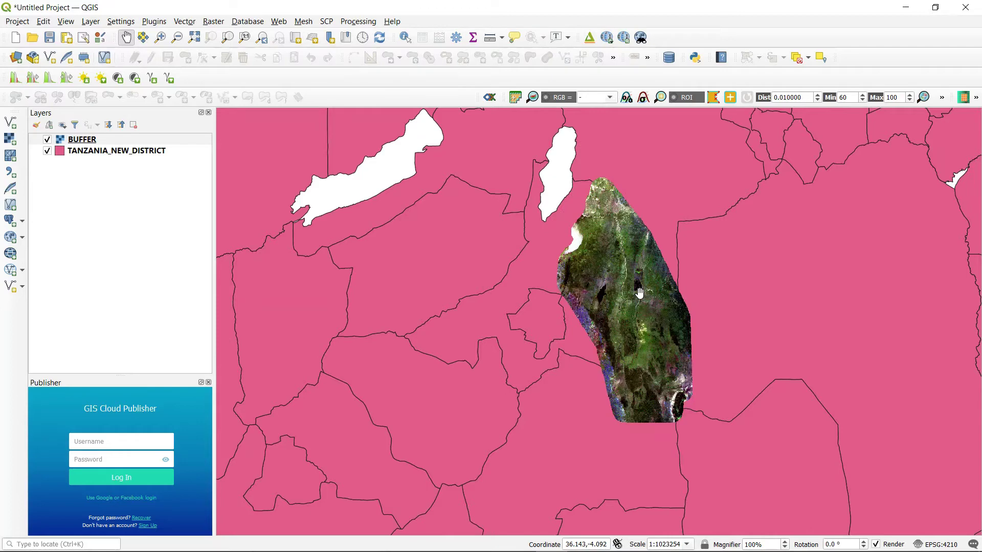
{"action": "scroll", "coordinate": [640, 292], "scroll_direction": "down", "scroll_amount": 1}
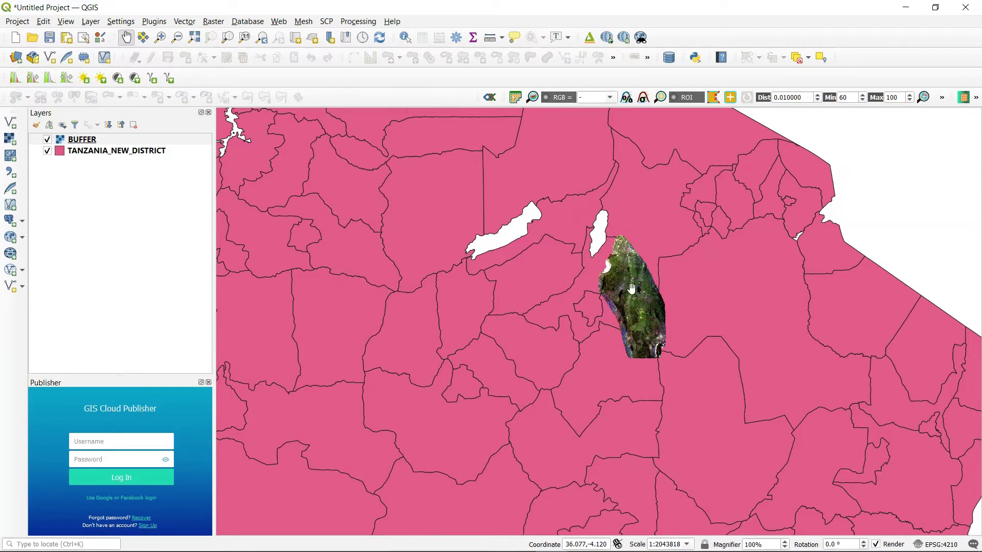
{"action": "scroll", "coordinate": [631, 306], "scroll_direction": "up", "scroll_amount": 2}
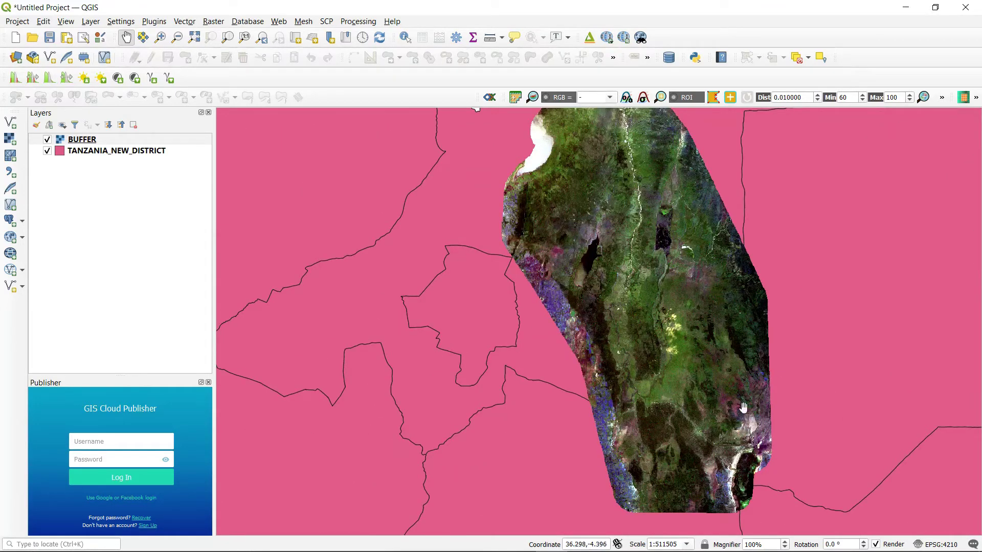
{"action": "left_click_drag", "start_coordinate": [557, 269], "coordinate": [558, 299]}
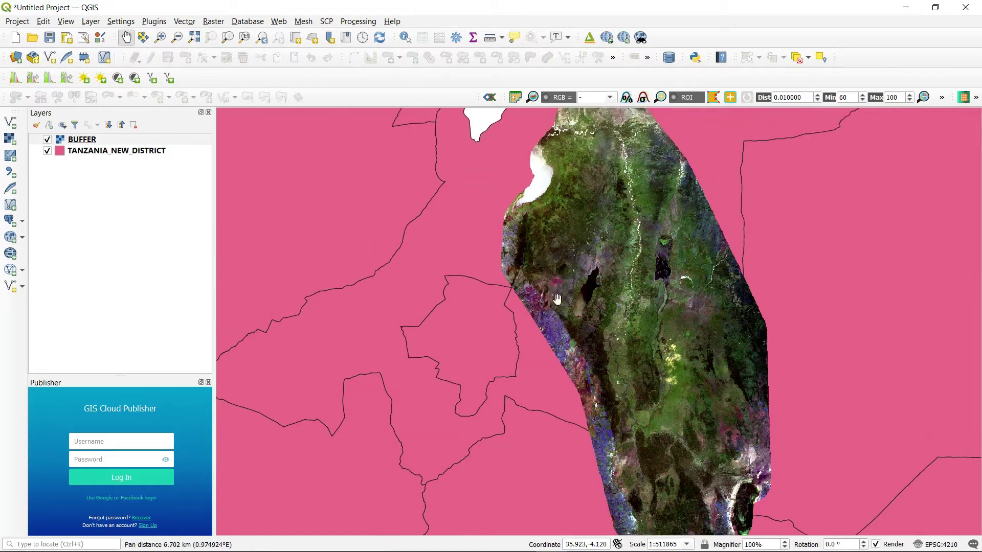
View the full extent of the TANZANIA_NEW_DISTRICT layer, followed by the full extent of the BUFFER layer, using Zoom to Layer
{"action": "right_click", "coordinate": [86, 153]}
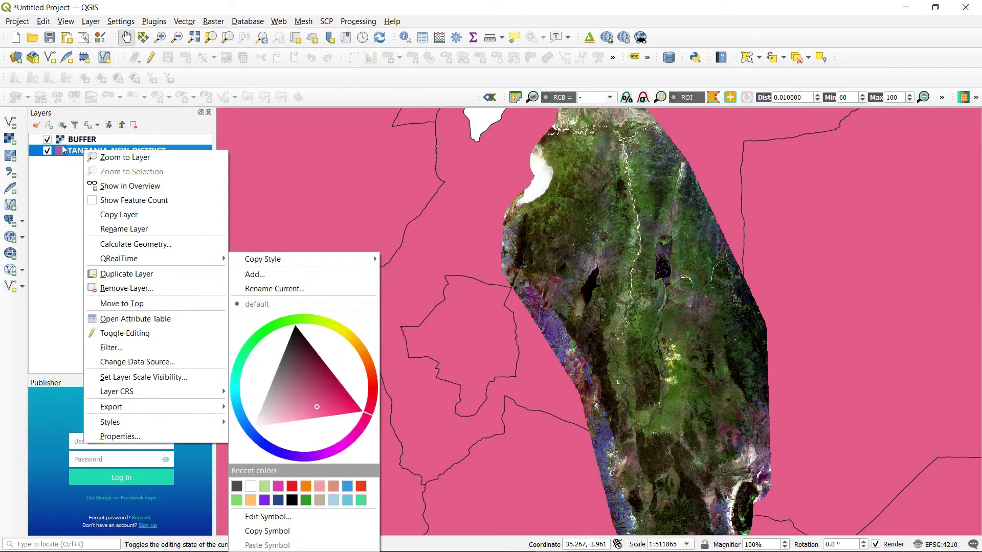
{"action": "left_click", "coordinate": [70, 160]}
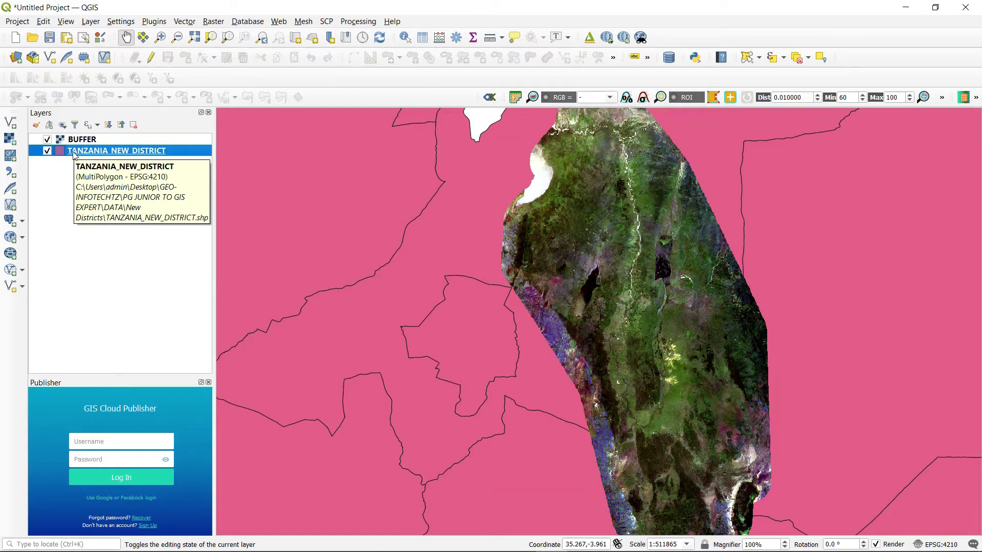
{"action": "right_click", "coordinate": [75, 155]}
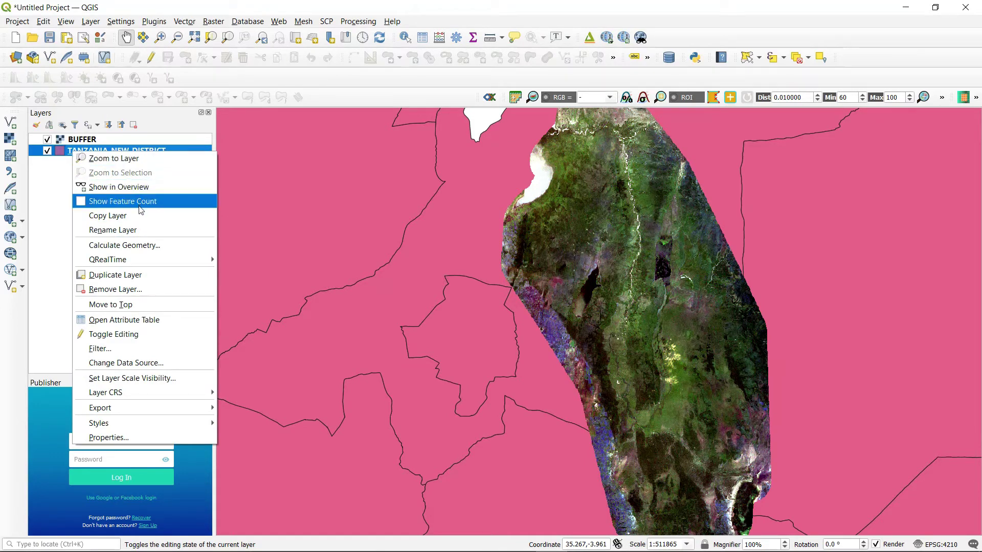
{"action": "left_click", "coordinate": [139, 160]}
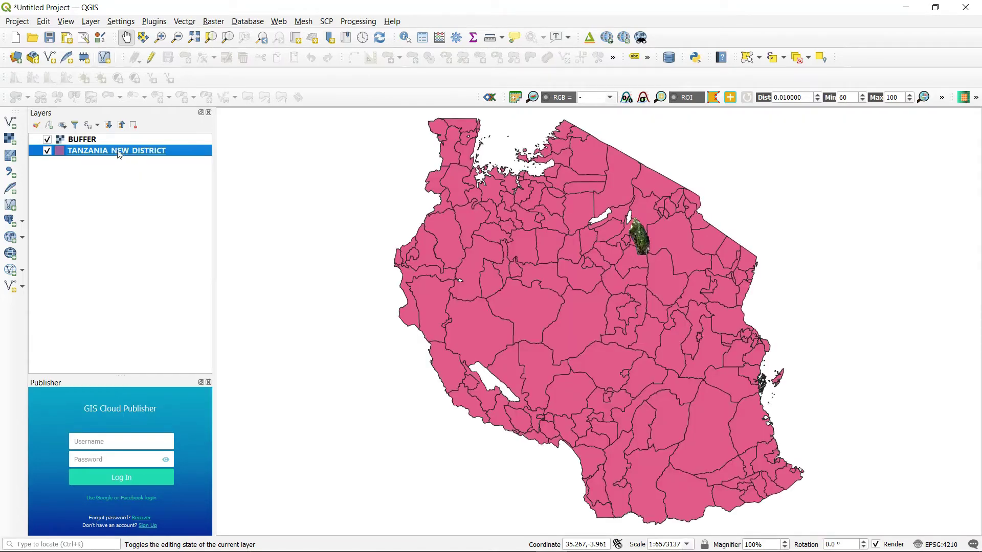
{"action": "left_click", "coordinate": [83, 142]}
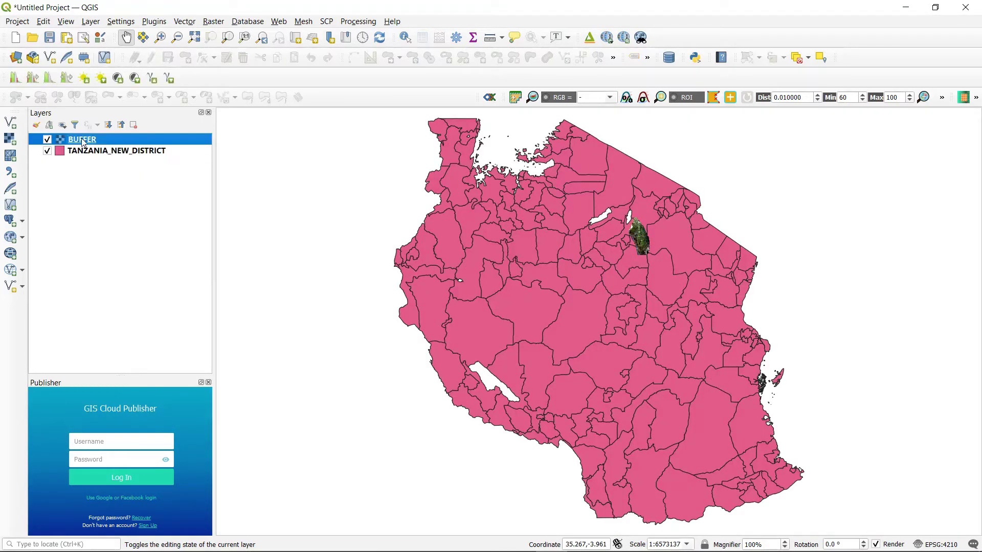
{"action": "right_click", "coordinate": [83, 141]}
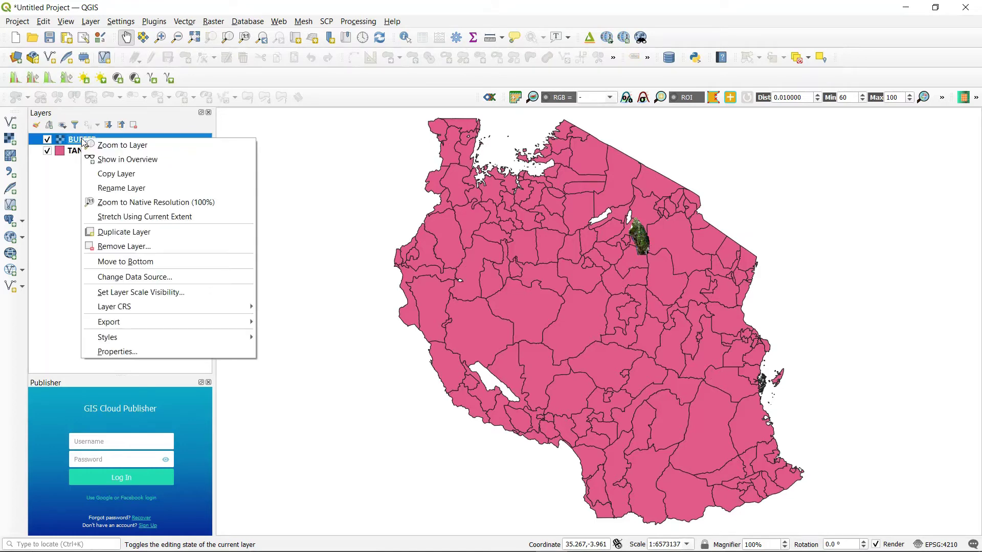
{"action": "left_click", "coordinate": [114, 147]}
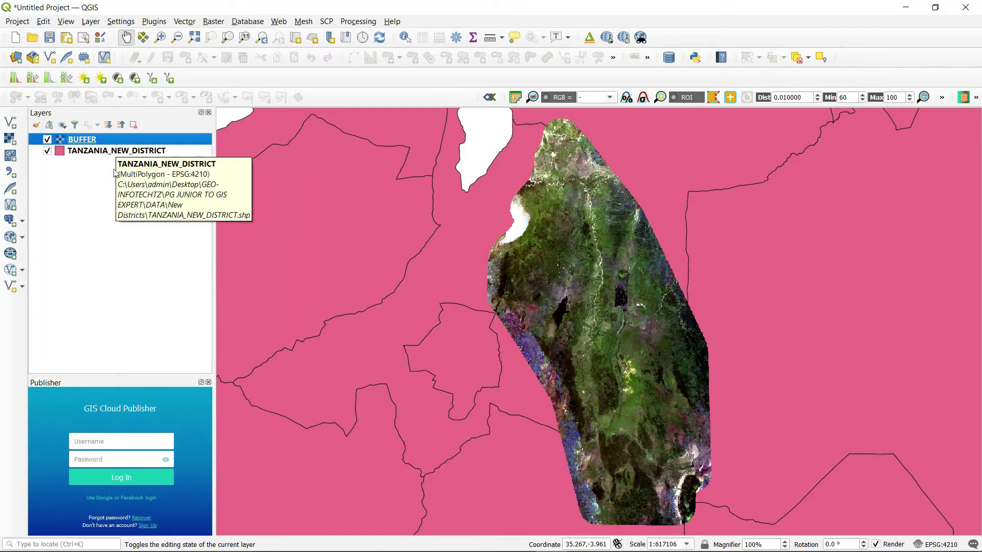
Open the layer properties of TANZANIA_NEW_DISTRICT and set its labelling to Single Labels
{"action": "right_click", "coordinate": [107, 153]}
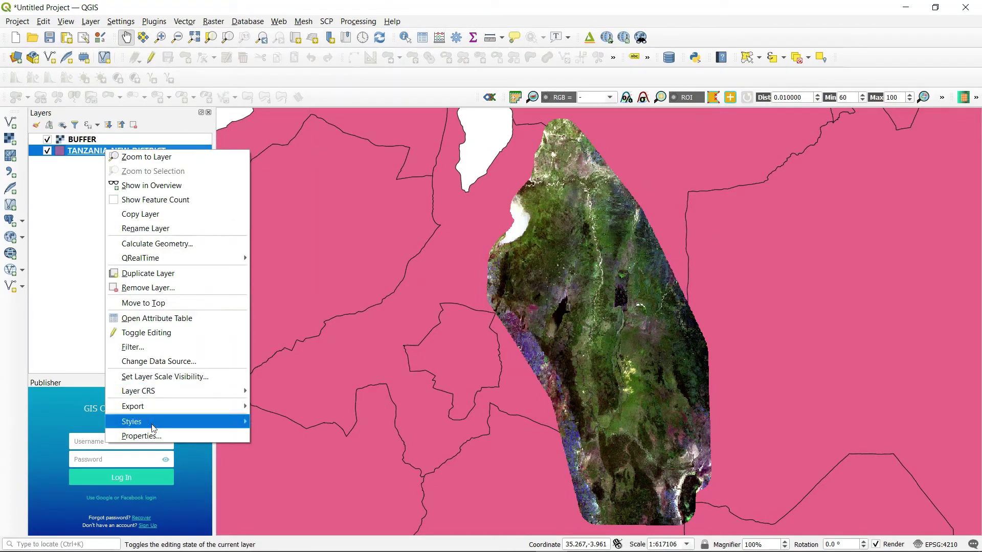
{"action": "left_click", "coordinate": [147, 440]}
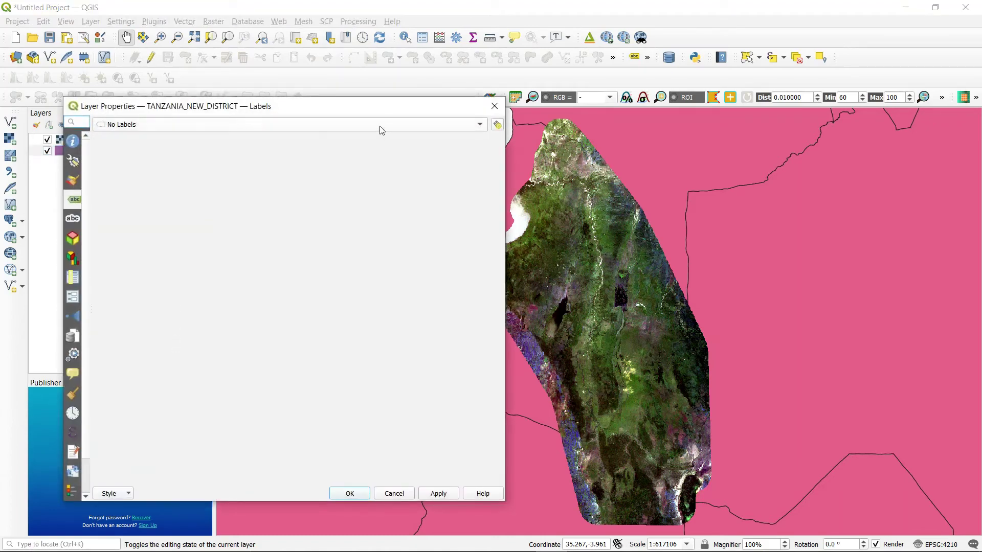
{"action": "scroll", "coordinate": [380, 127], "scroll_direction": "down", "scroll_amount": 1}
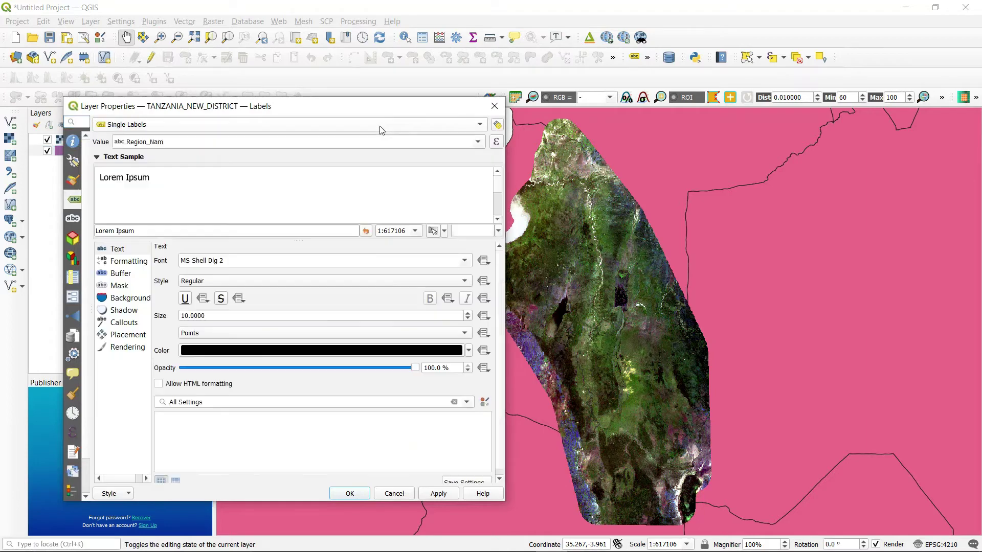
{"action": "left_click", "coordinate": [480, 127]}
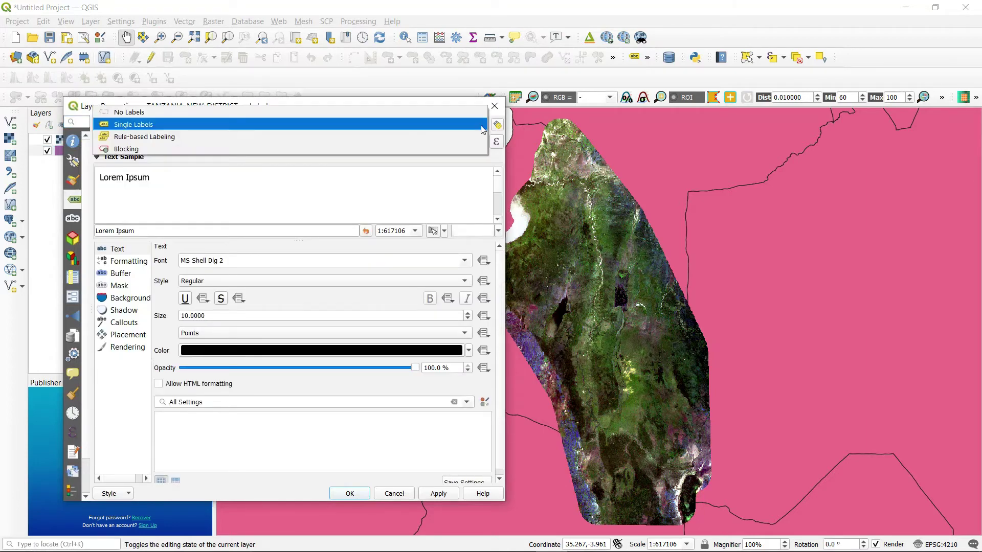
{"action": "left_click", "coordinate": [441, 127]}
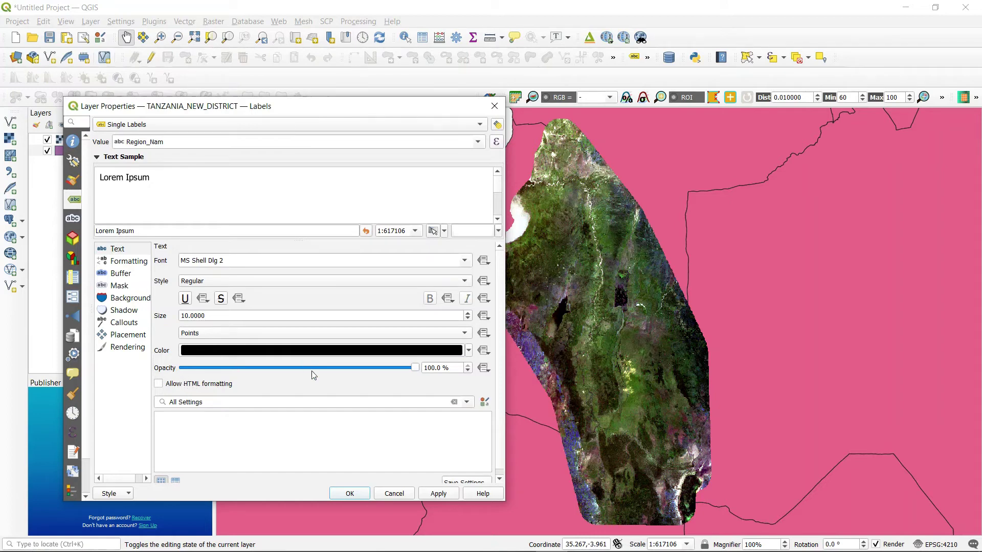
Enable a text buffer for the district labels, set the label value to District_N and apply the settings
{"action": "left_click", "coordinate": [121, 273]}
{"action": "left_click", "coordinate": [158, 261]}
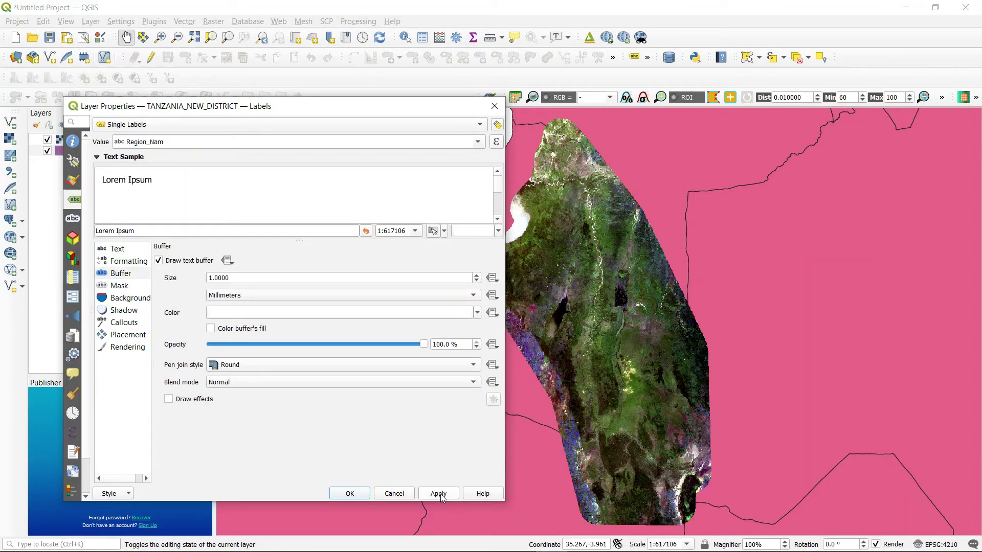
{"action": "left_click", "coordinate": [481, 147]}
{"action": "left_click", "coordinate": [480, 146]}
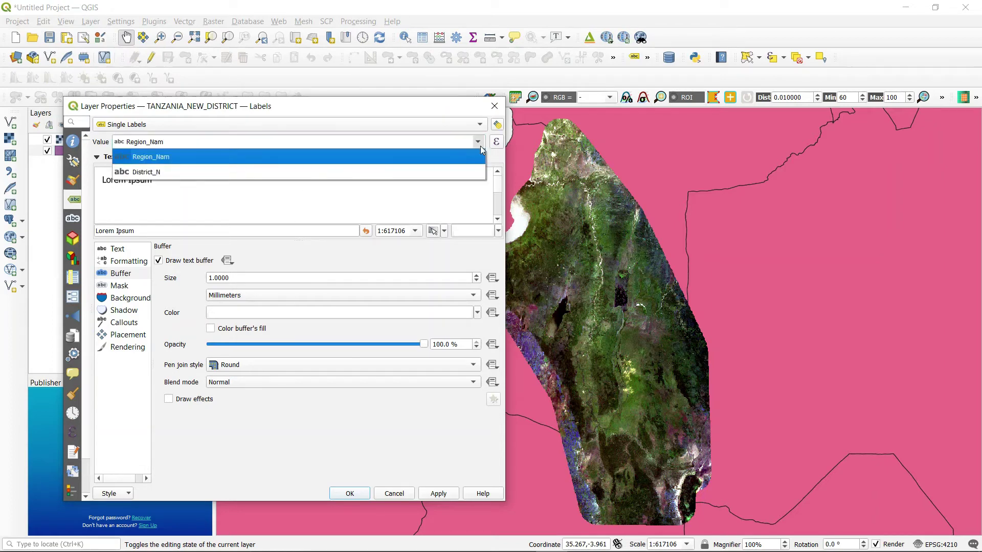
{"action": "left_click", "coordinate": [469, 173]}
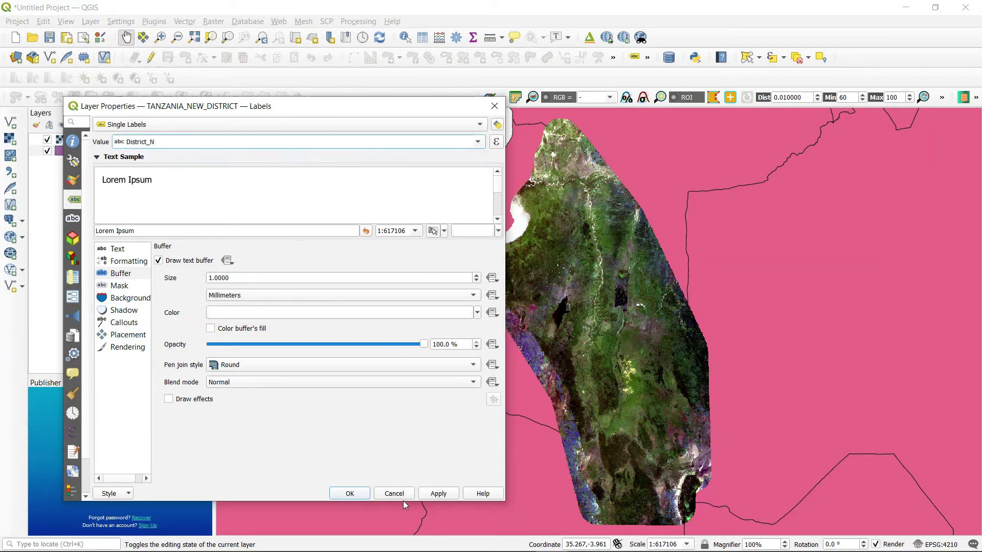
{"action": "left_click", "coordinate": [444, 495]}
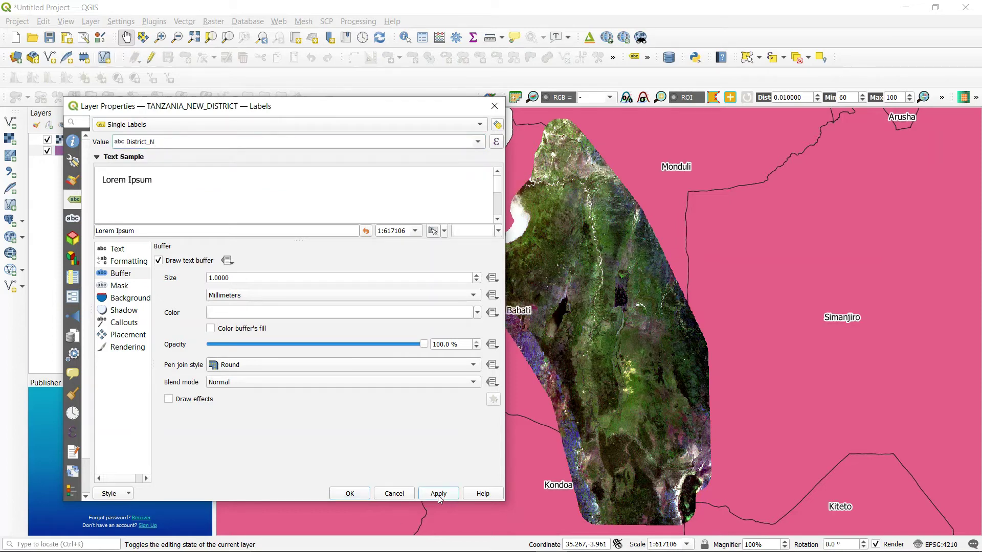
Accept the label settings and examine the region and district records in the attribute table of TANZANIA_NEW_DISTRICT
{"action": "left_click", "coordinate": [348, 494]}
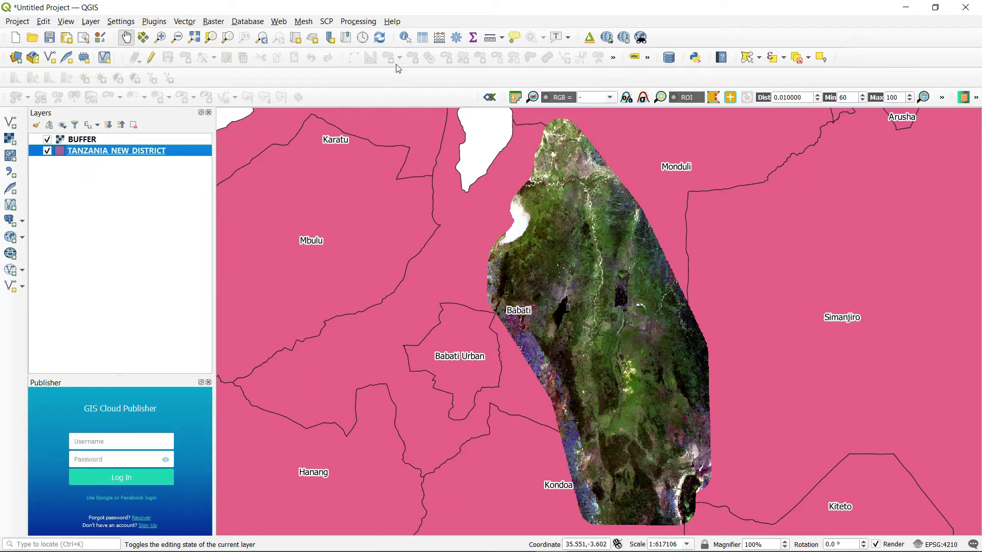
{"action": "left_click", "coordinate": [423, 38]}
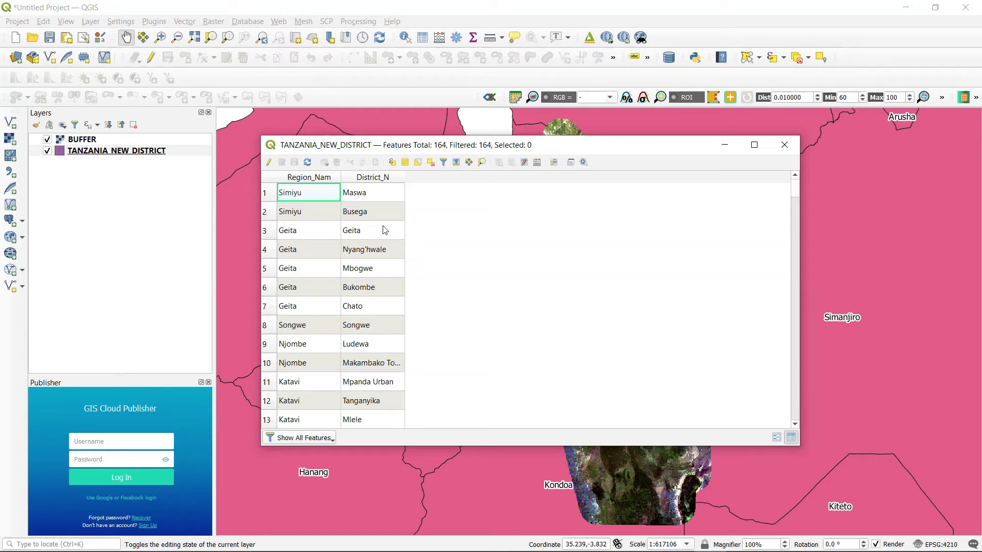
{"action": "scroll", "coordinate": [384, 239], "scroll_direction": "down", "scroll_amount": 5}
{"action": "scroll", "coordinate": [385, 244], "scroll_direction": "down", "scroll_amount": 5}
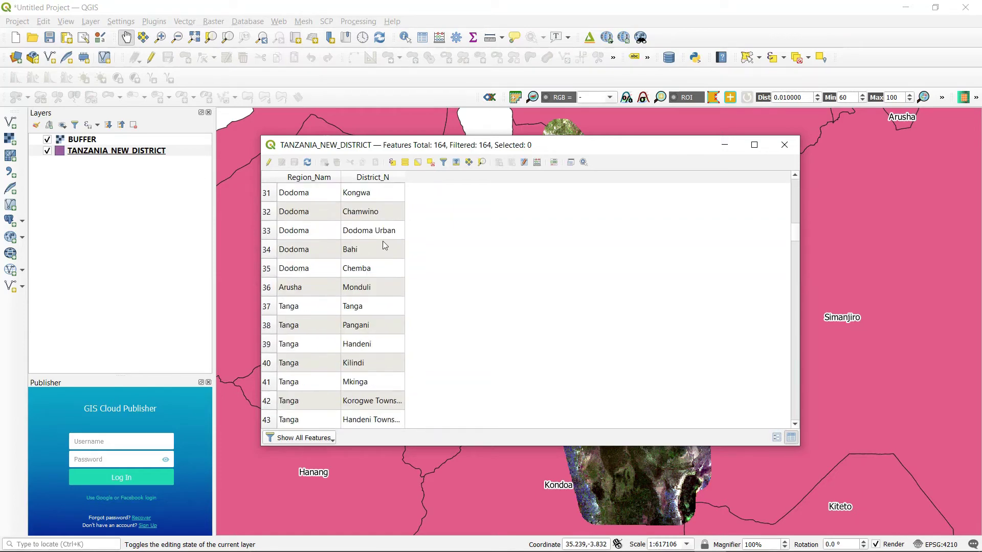
{"action": "left_click", "coordinate": [725, 148]}
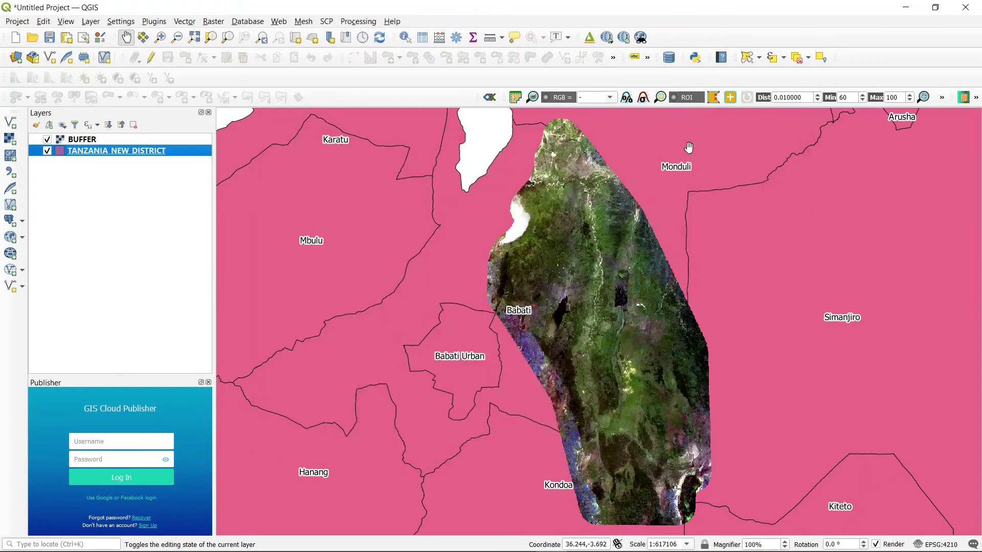
{"action": "right_click", "coordinate": [131, 152]}
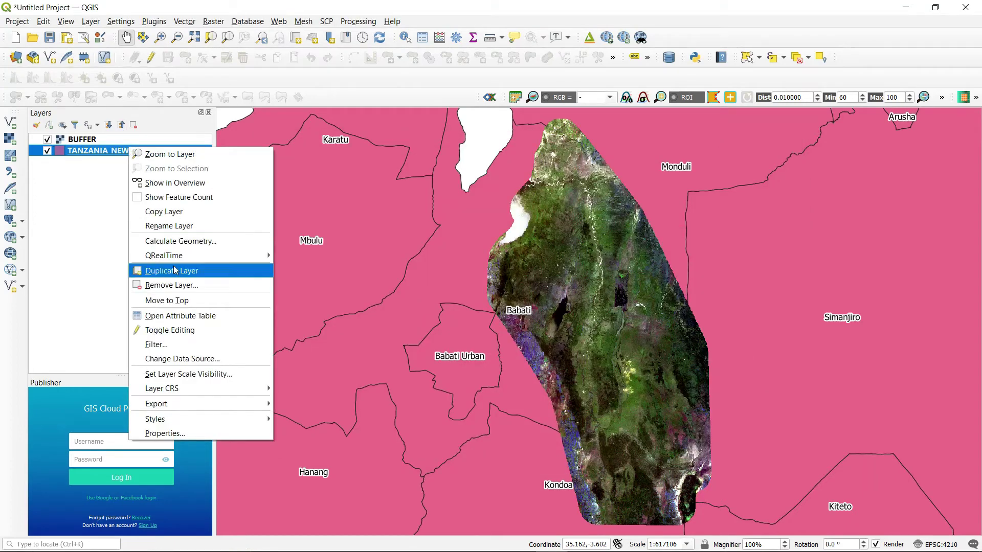
{"action": "left_click", "coordinate": [181, 316]}
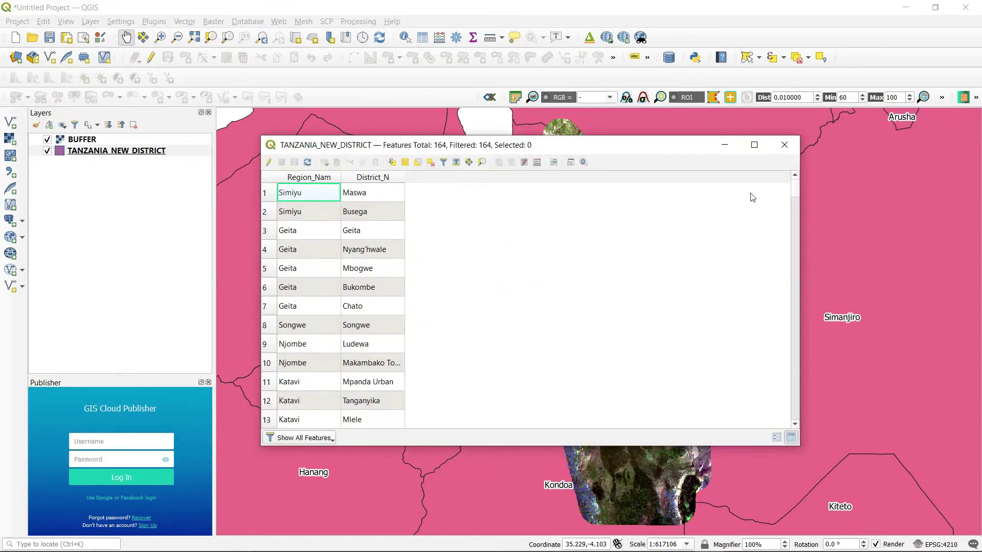
{"action": "left_click", "coordinate": [724, 145]}
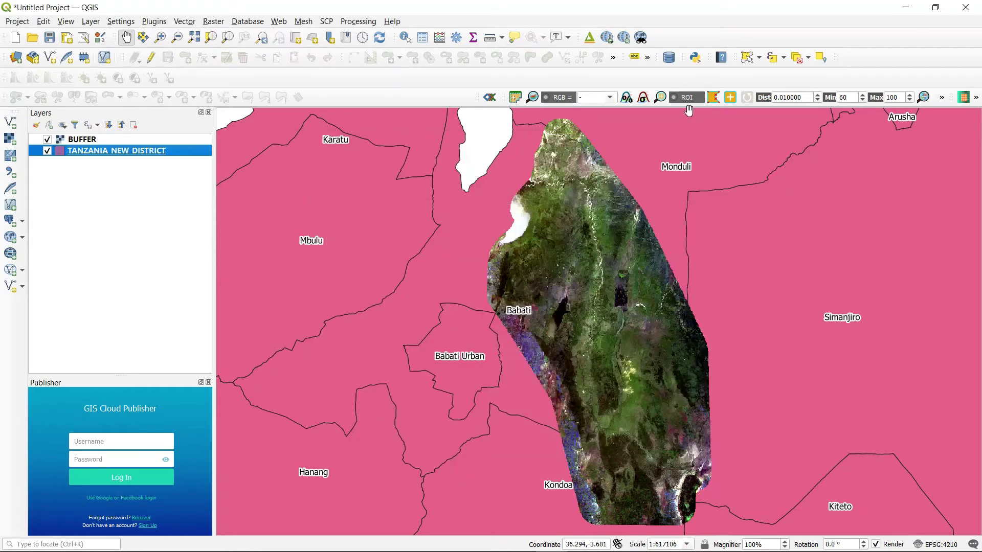
Measure the area of the BUFFER satellite image with Measure Area by tracing a polygon around its outer edge
{"action": "left_click", "coordinate": [503, 39]}
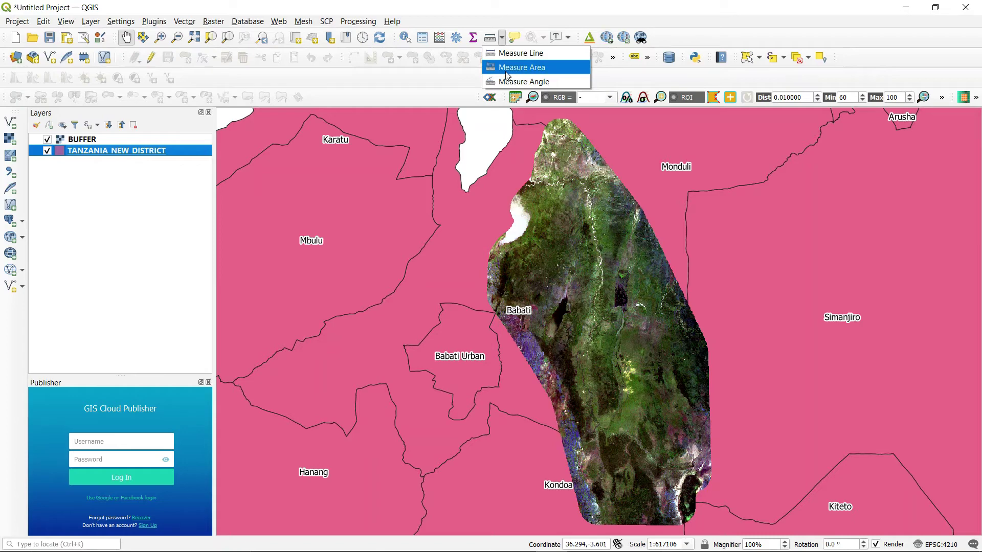
{"action": "left_click", "coordinate": [522, 67]}
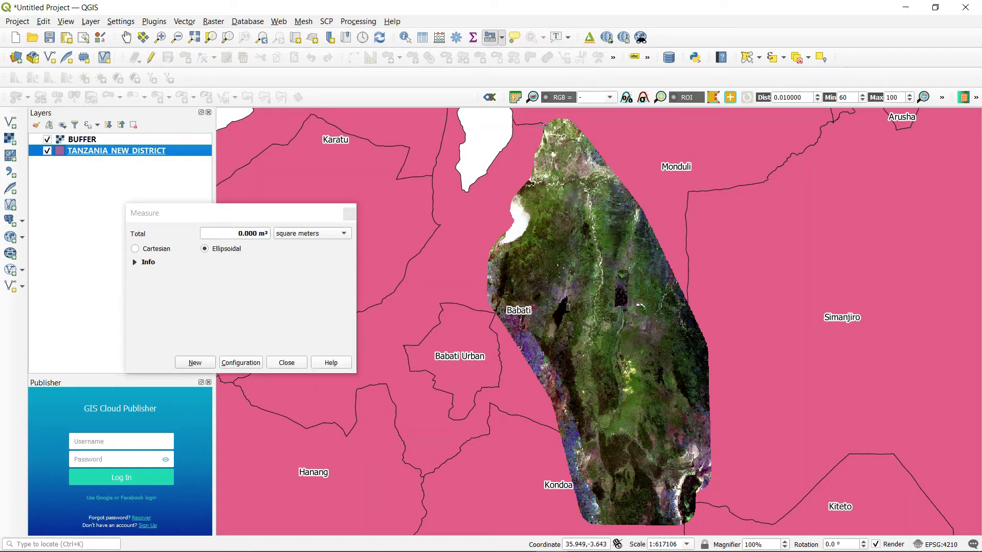
{"action": "left_click", "coordinate": [547, 117]}
{"action": "left_click", "coordinate": [540, 146]}
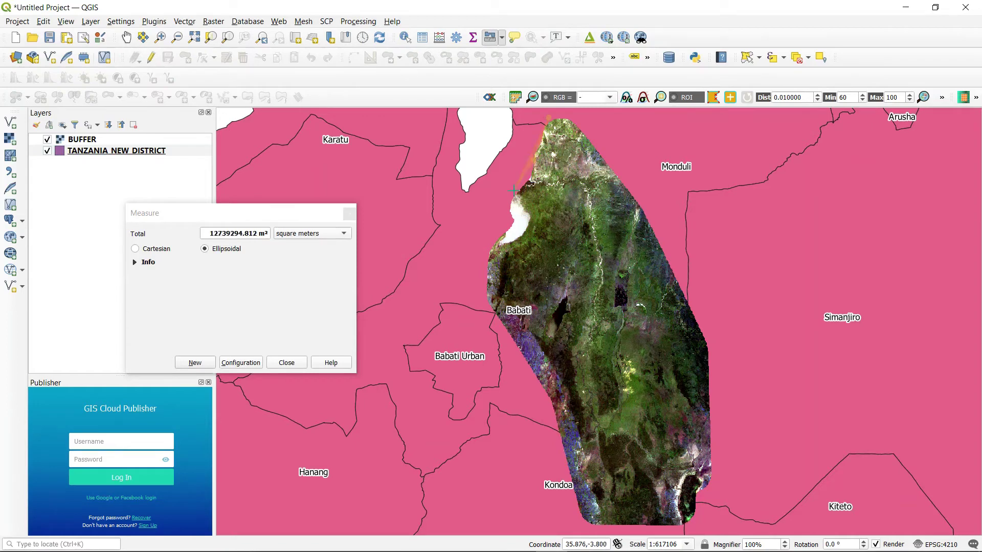
{"action": "left_click", "coordinate": [498, 219]}
{"action": "left_click", "coordinate": [478, 257]}
{"action": "left_click", "coordinate": [481, 317]}
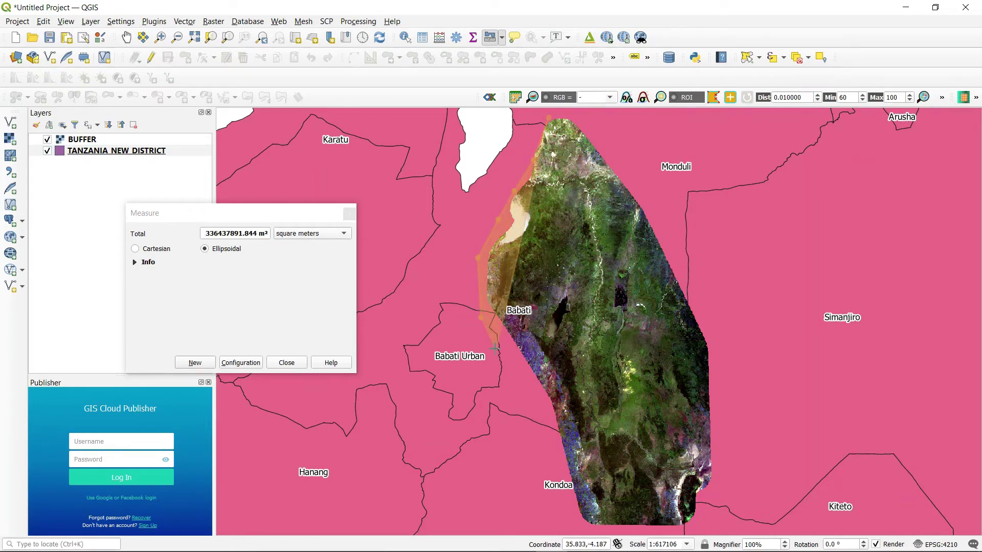
{"action": "left_click", "coordinate": [527, 394]}
{"action": "left_click", "coordinate": [545, 443]}
{"action": "left_click", "coordinate": [569, 504]}
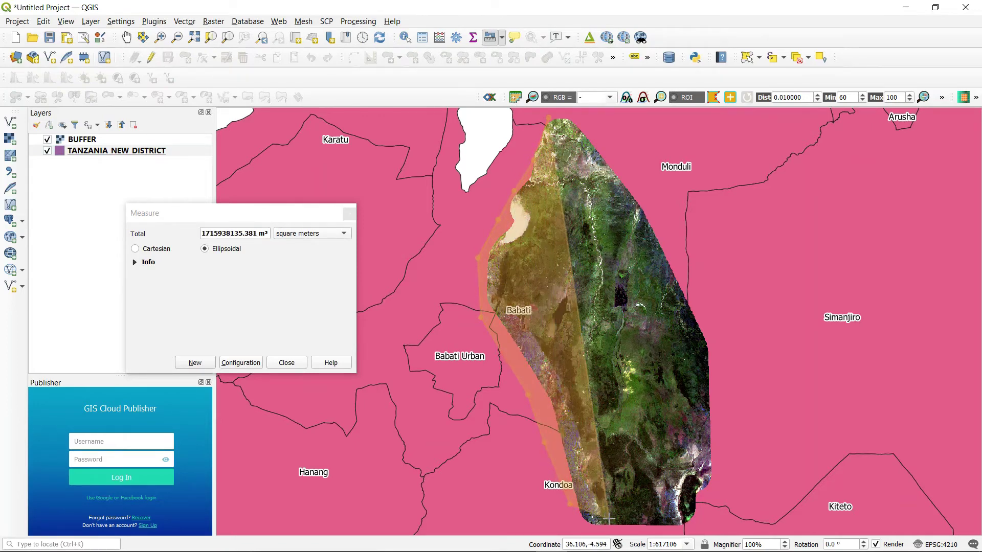
{"action": "left_click", "coordinate": [602, 525]}
{"action": "left_click", "coordinate": [650, 525]}
{"action": "left_click", "coordinate": [677, 526]}
{"action": "left_click", "coordinate": [712, 513]}
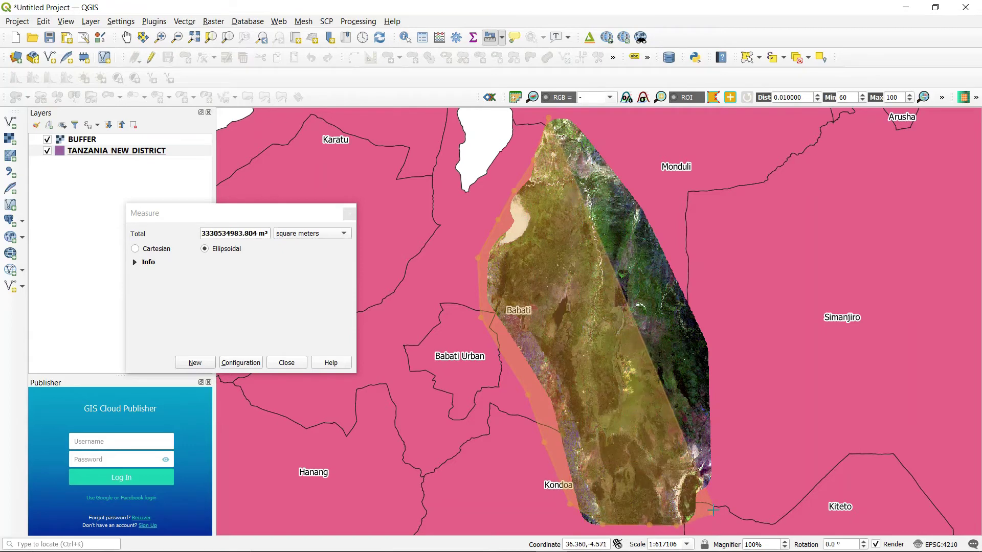
{"action": "left_click", "coordinate": [719, 454]}
{"action": "left_click", "coordinate": [707, 405]}
{"action": "left_click", "coordinate": [704, 357]}
{"action": "left_click", "coordinate": [701, 315]}
{"action": "left_click", "coordinate": [672, 239]}
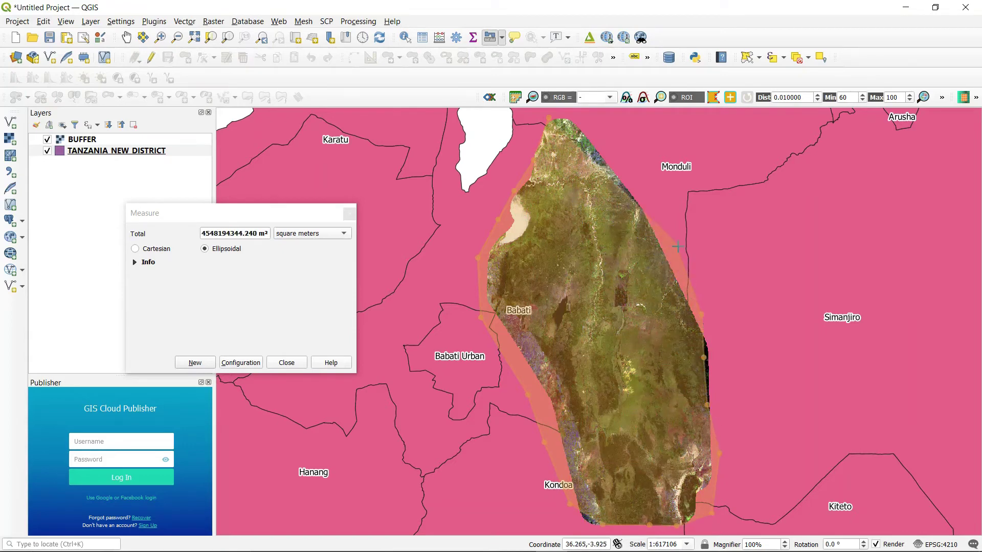
{"action": "left_click", "coordinate": [646, 205]}
{"action": "left_click", "coordinate": [601, 145]}
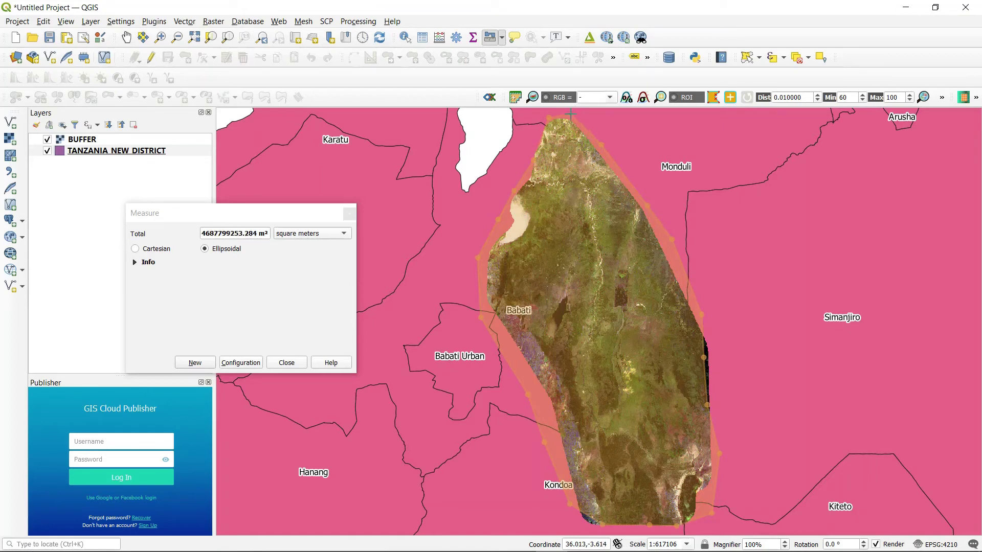
{"action": "left_click", "coordinate": [570, 113]}
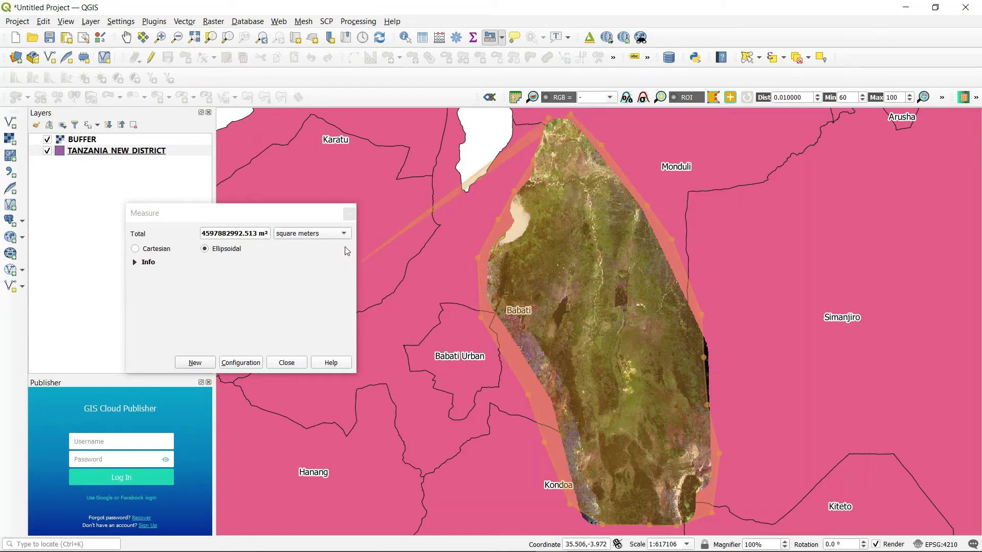
{"action": "right_click", "coordinate": [569, 112]}
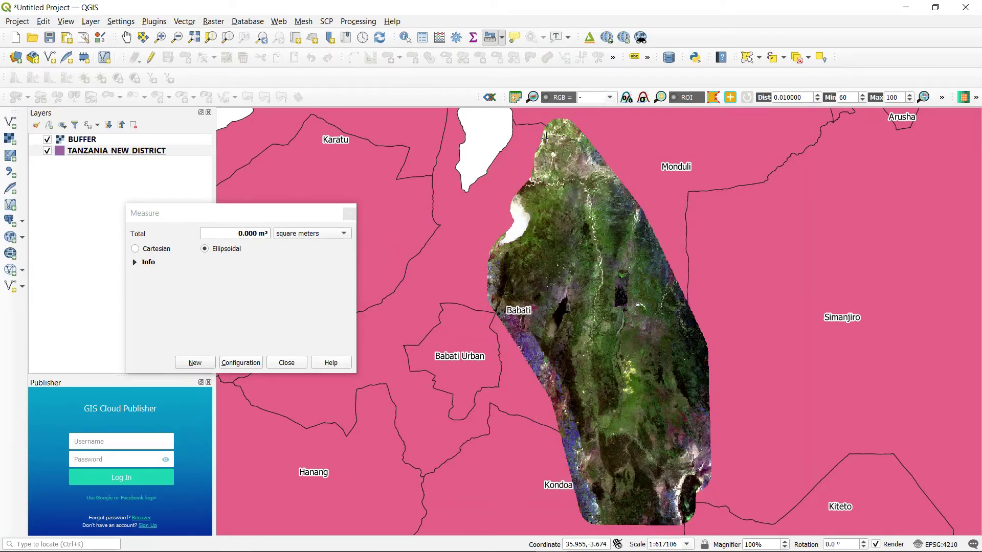
Trace a second area measurement around the BUFFER image, following its outline from the northern tip back to the start
{"action": "left_click", "coordinate": [518, 171]}
{"action": "left_click", "coordinate": [515, 228]}
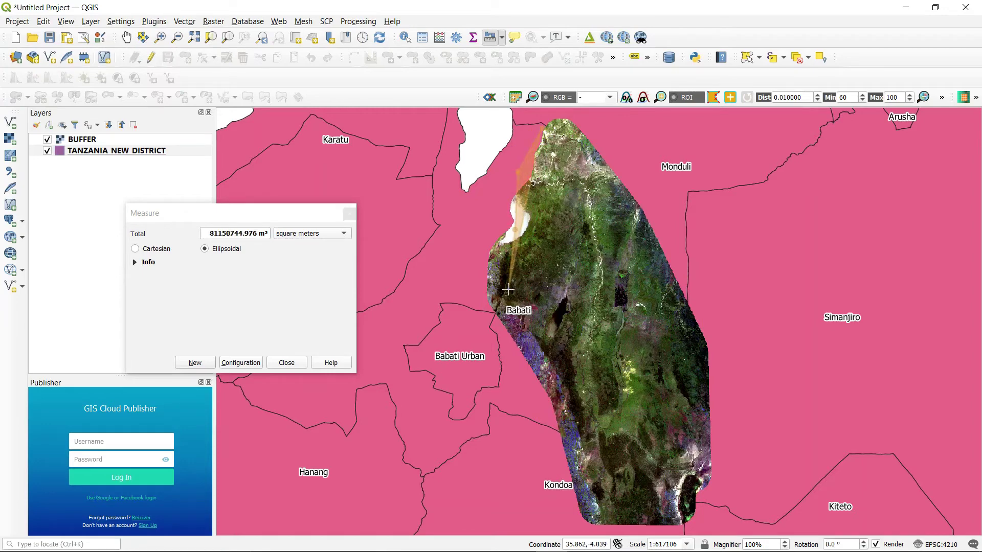
{"action": "left_click", "coordinate": [508, 291]}
{"action": "left_click", "coordinate": [533, 381]}
{"action": "left_click", "coordinate": [558, 436]}
{"action": "left_click", "coordinate": [568, 462]}
{"action": "left_click", "coordinate": [599, 492]}
{"action": "left_click", "coordinate": [605, 505]}
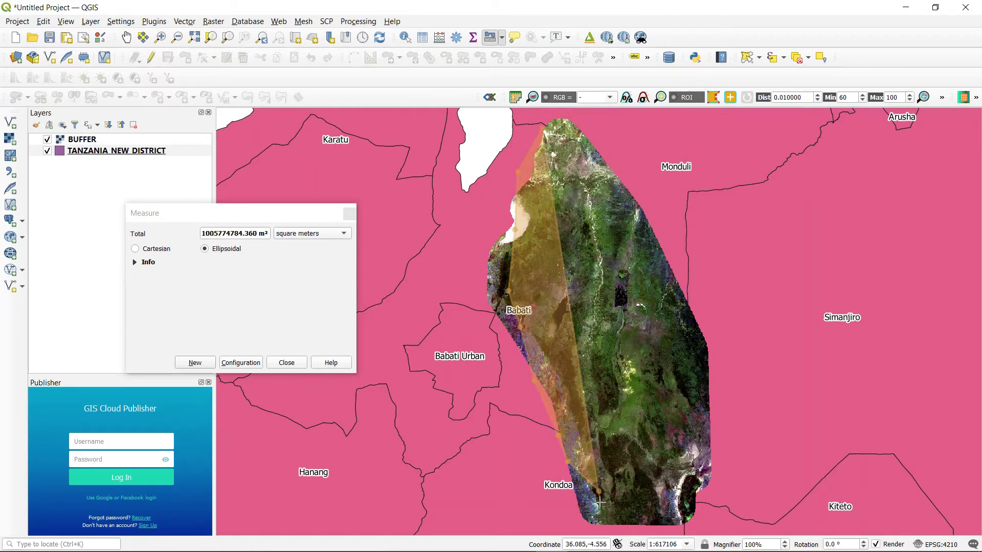
{"action": "left_click", "coordinate": [639, 512]}
{"action": "left_click", "coordinate": [657, 521]}
{"action": "left_click", "coordinate": [699, 490]}
{"action": "left_click", "coordinate": [713, 456]}
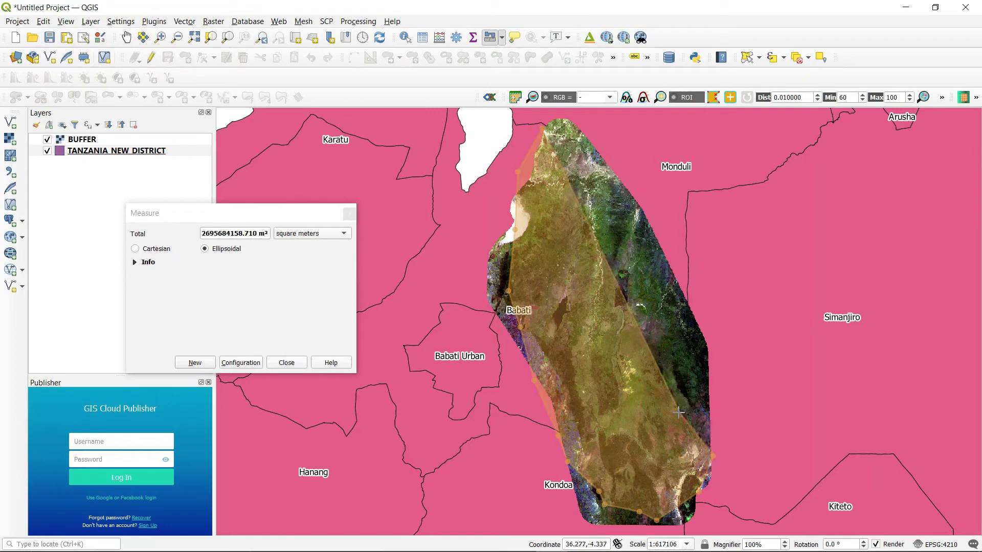
{"action": "left_click", "coordinate": [712, 388]}
{"action": "left_click", "coordinate": [703, 351]}
{"action": "left_click", "coordinate": [670, 282]}
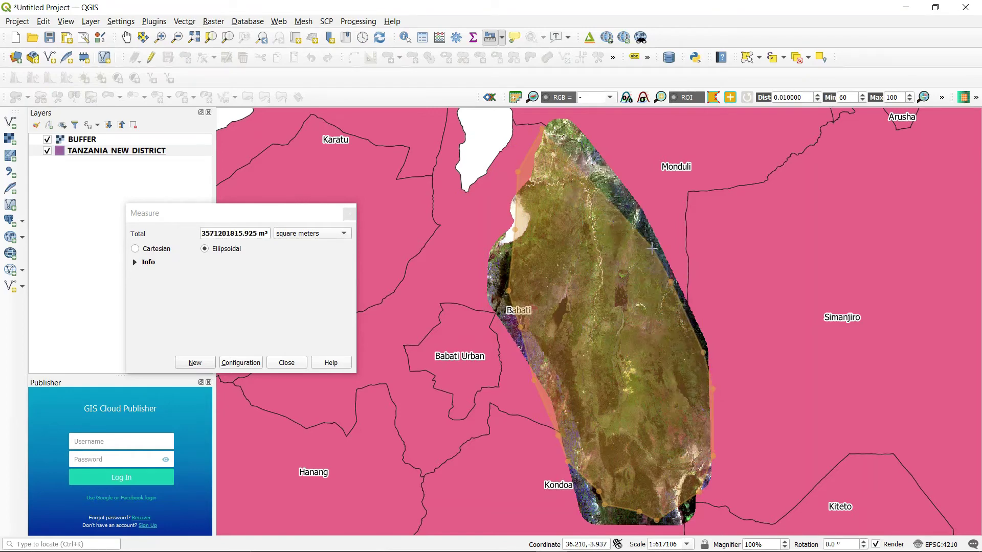
{"action": "left_click", "coordinate": [651, 222]}
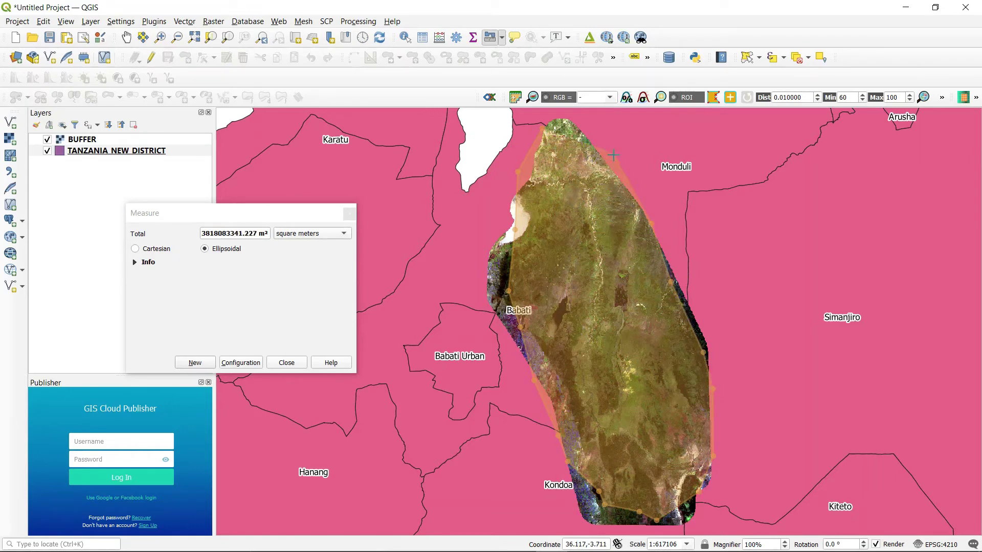
{"action": "left_click", "coordinate": [596, 151]}
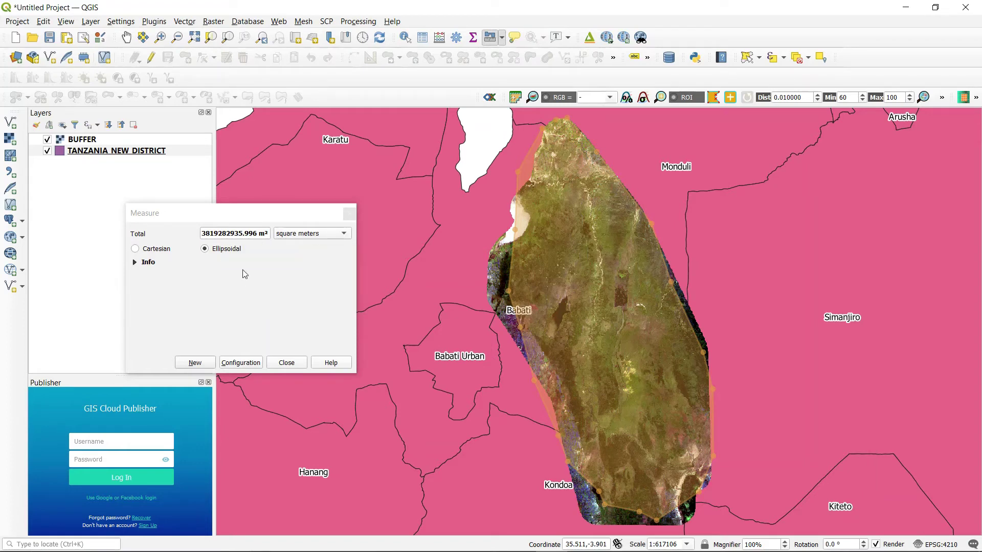
Switch the area measurement's unit to hectares, review the other available units and close the measurement
{"action": "left_click", "coordinate": [346, 233]}
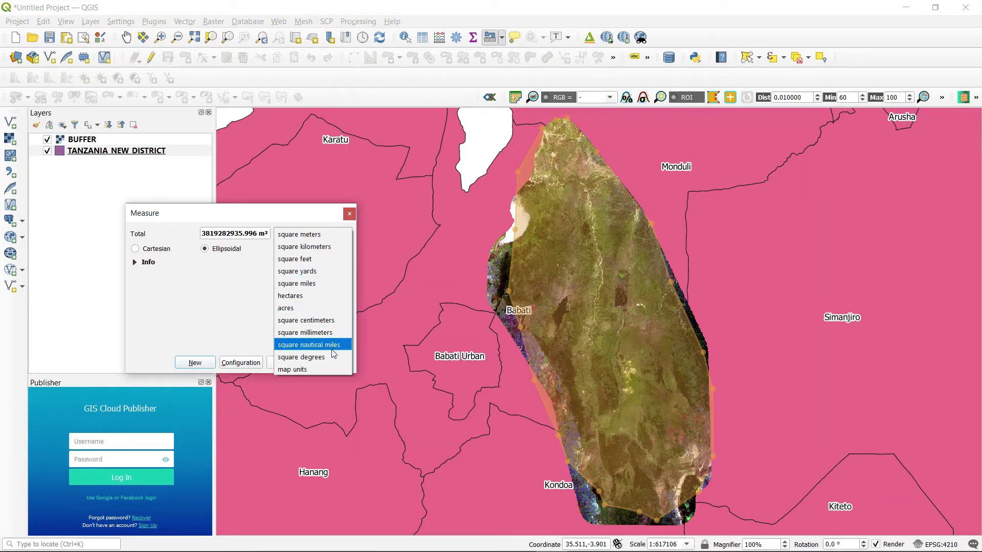
{"action": "left_click", "coordinate": [327, 297]}
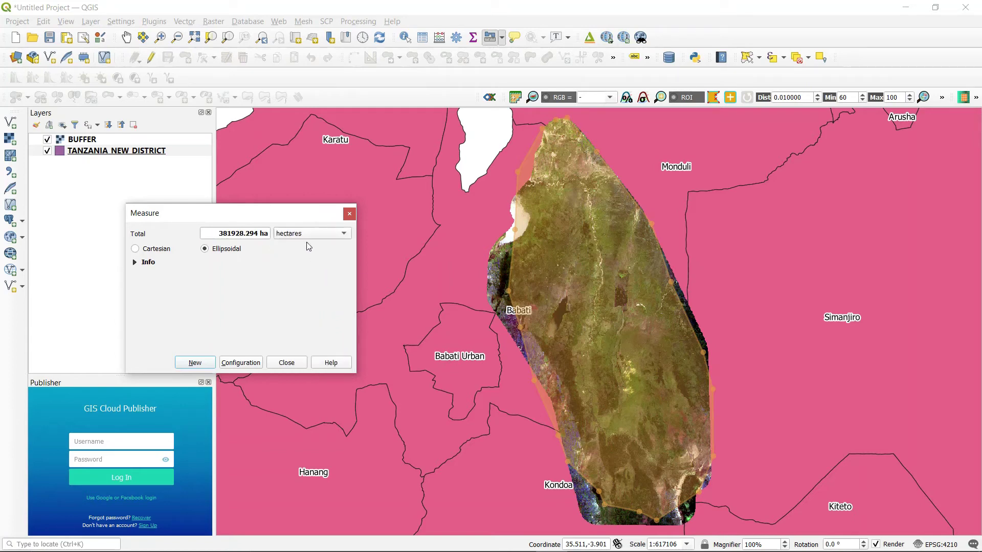
{"action": "left_click", "coordinate": [345, 234]}
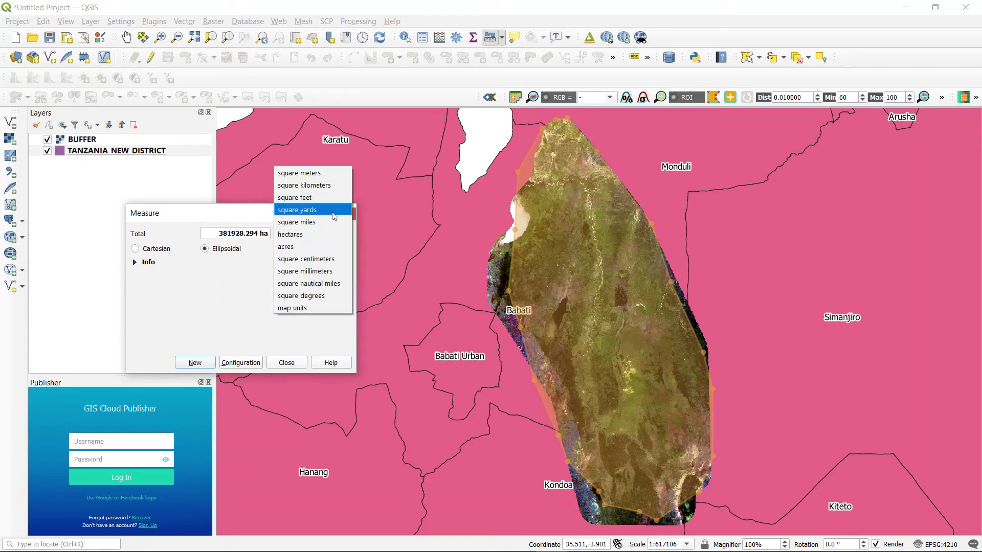
{"action": "left_click", "coordinate": [220, 311]}
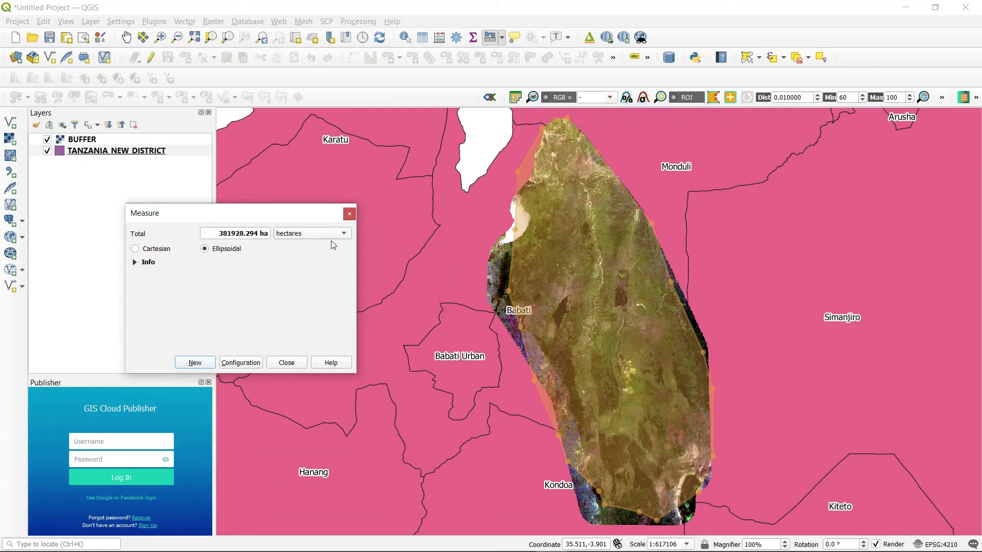
{"action": "left_click", "coordinate": [349, 213]}
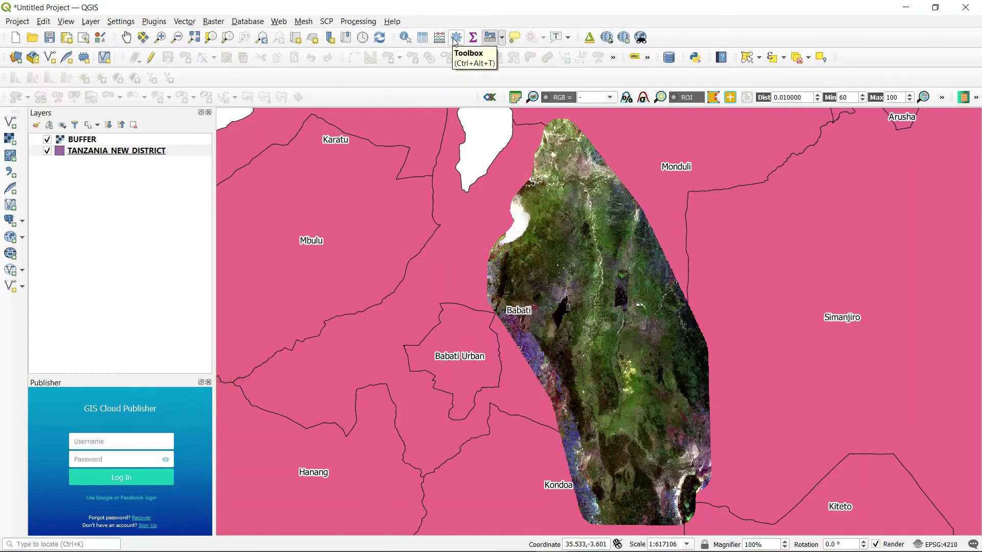
Open the Processing Toolbox and view the algorithms in the Raster analysis group
{"action": "left_click", "coordinate": [453, 40]}
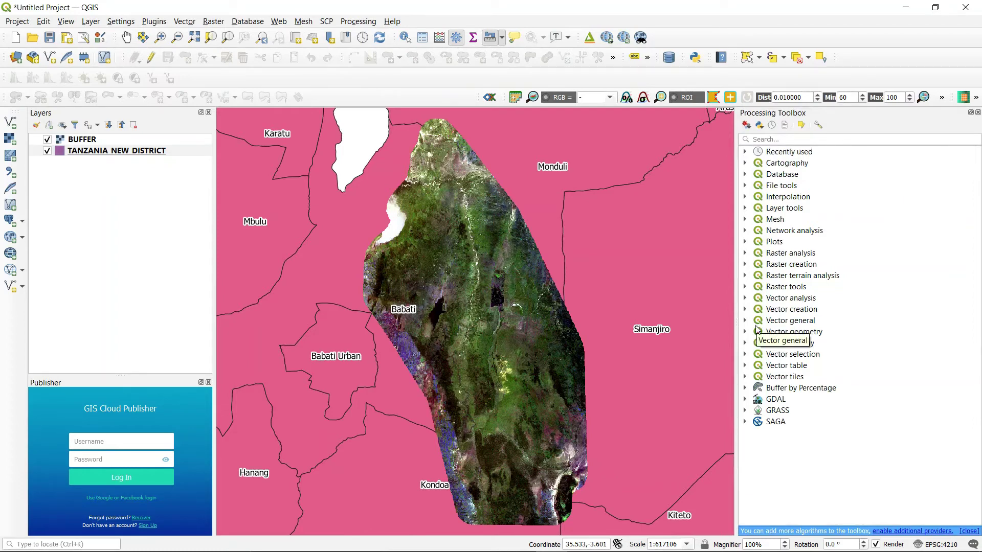
{"action": "left_click", "coordinate": [745, 253]}
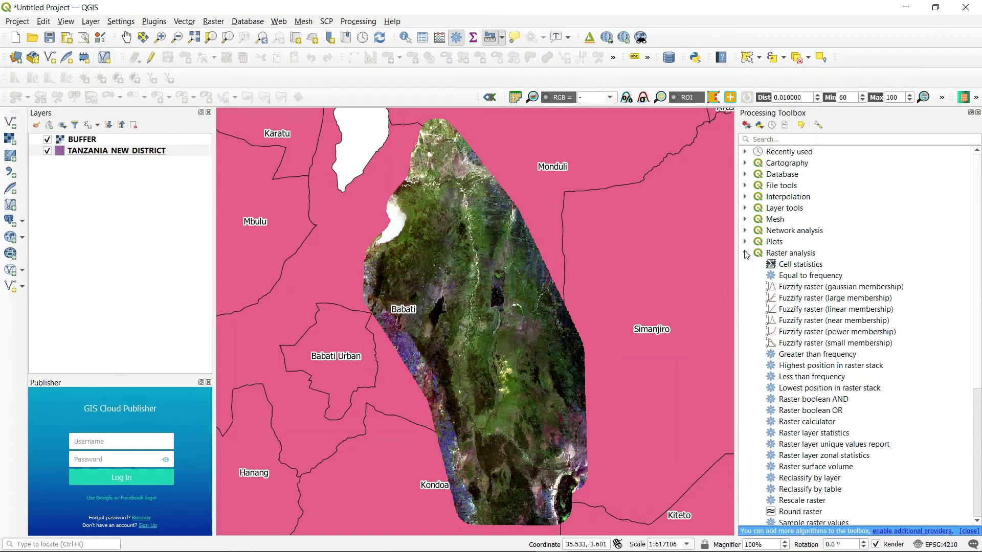
{"action": "left_click", "coordinate": [746, 253]}
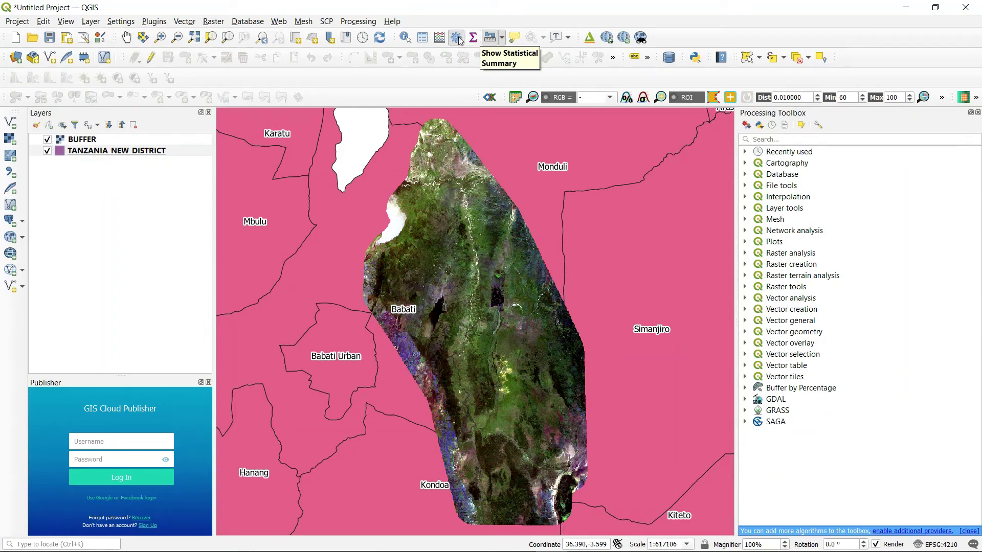
Create a print layout titled "TZ DISTRICTS" and bring its layout window up
{"action": "left_click", "coordinate": [68, 40]}
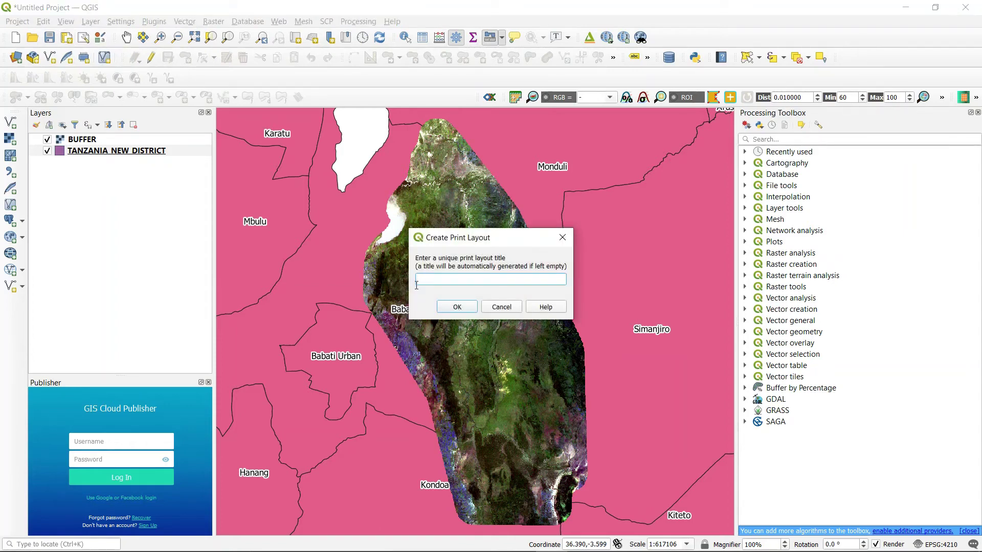
{"action": "left_click", "coordinate": [504, 279]}
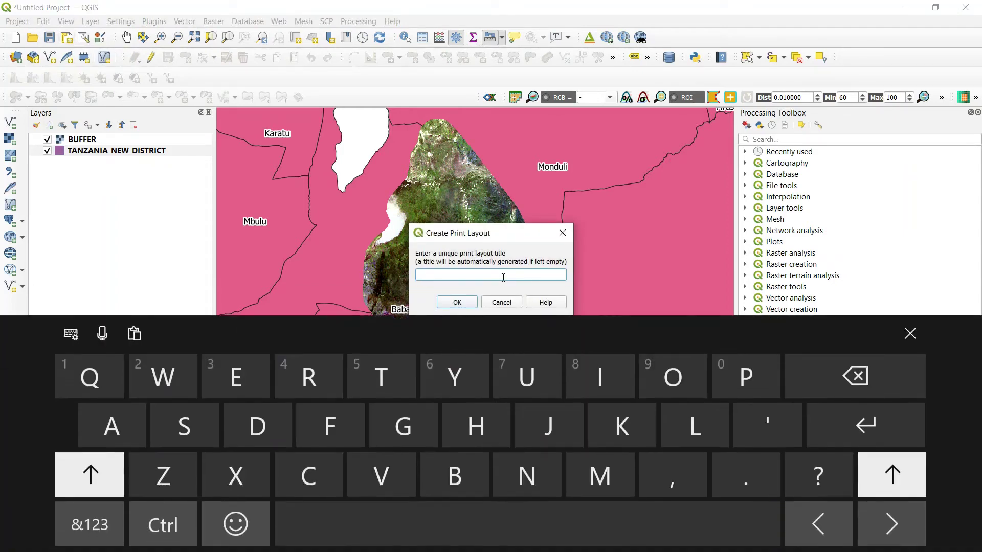
{"action": "type", "text": "TZ DISTR"}
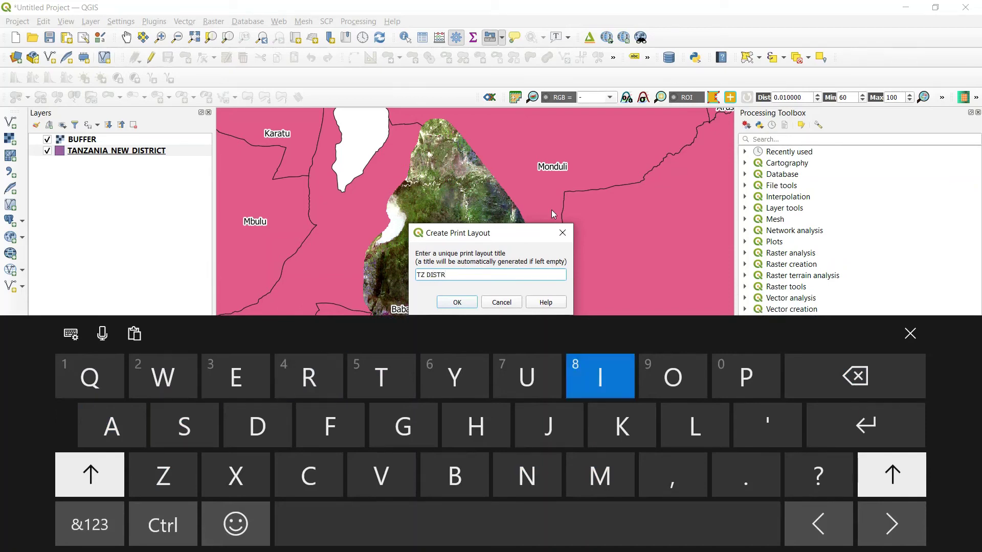
{"action": "type", "text": "ICTS"}
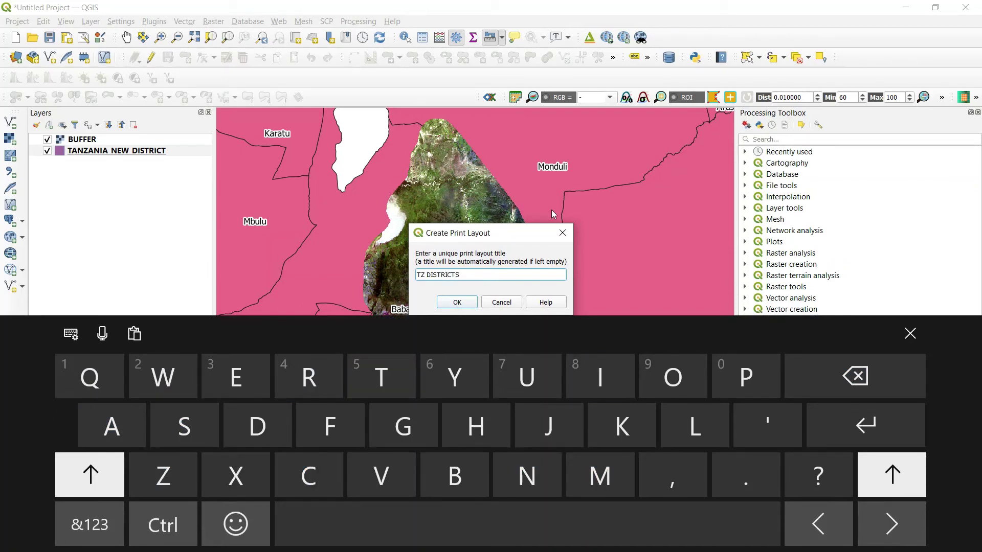
{"action": "left_click", "coordinate": [458, 305]}
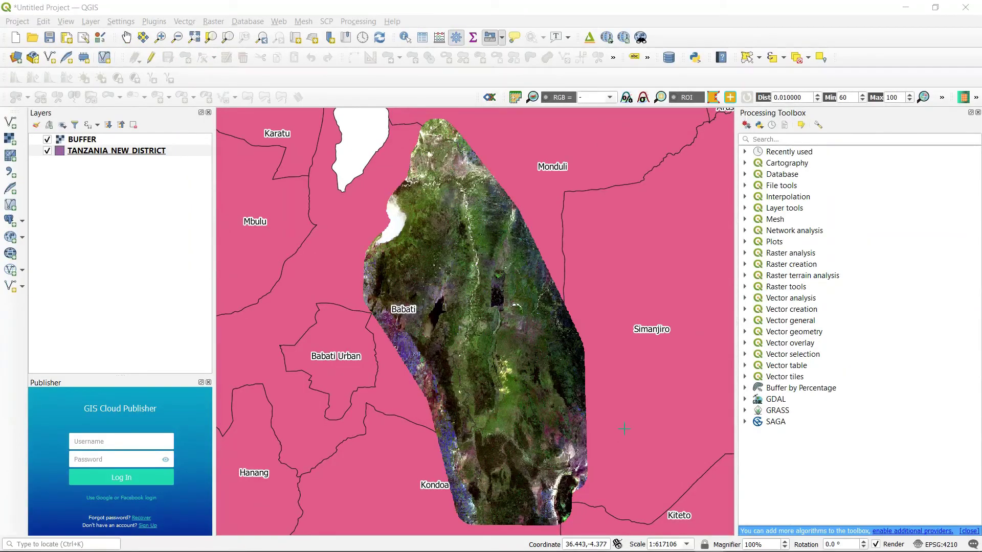
{"action": "mouse_move", "coordinate": [614, 550]}
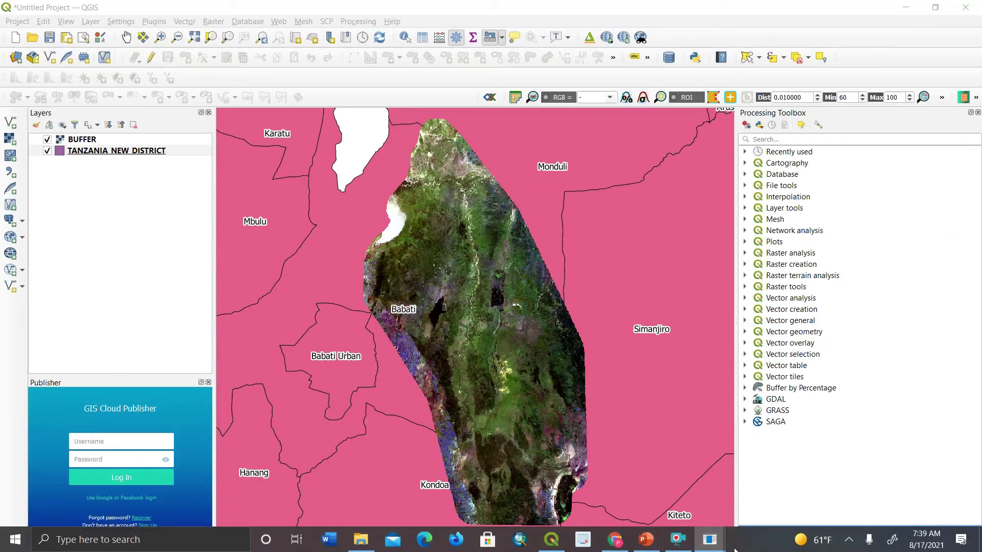
{"action": "mouse_move", "coordinate": [712, 549]}
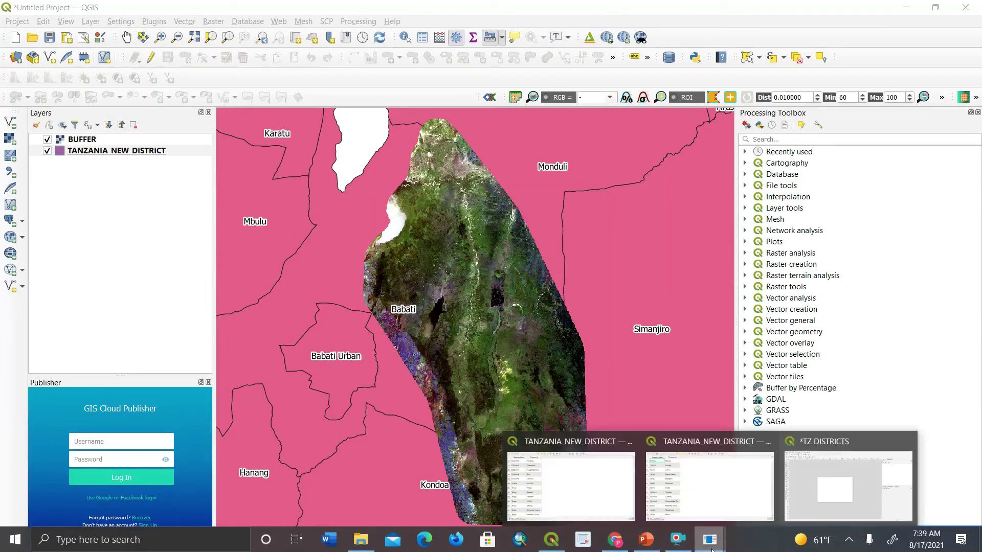
{"action": "left_click", "coordinate": [809, 487]}
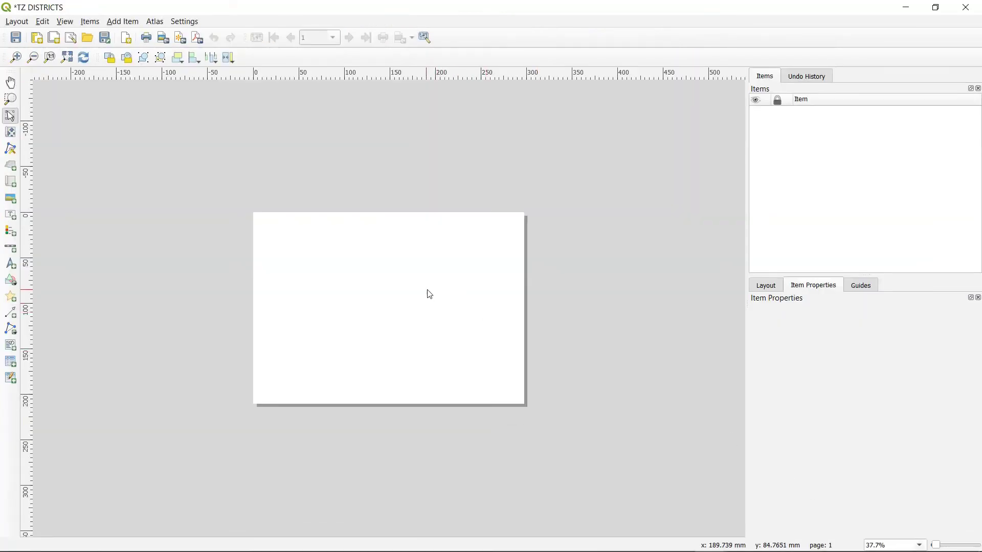
Set the layout's page size to A3 and add a map about 317 by 241 mm, leaving free space on the page's right side
{"action": "right_click", "coordinate": [394, 254]}
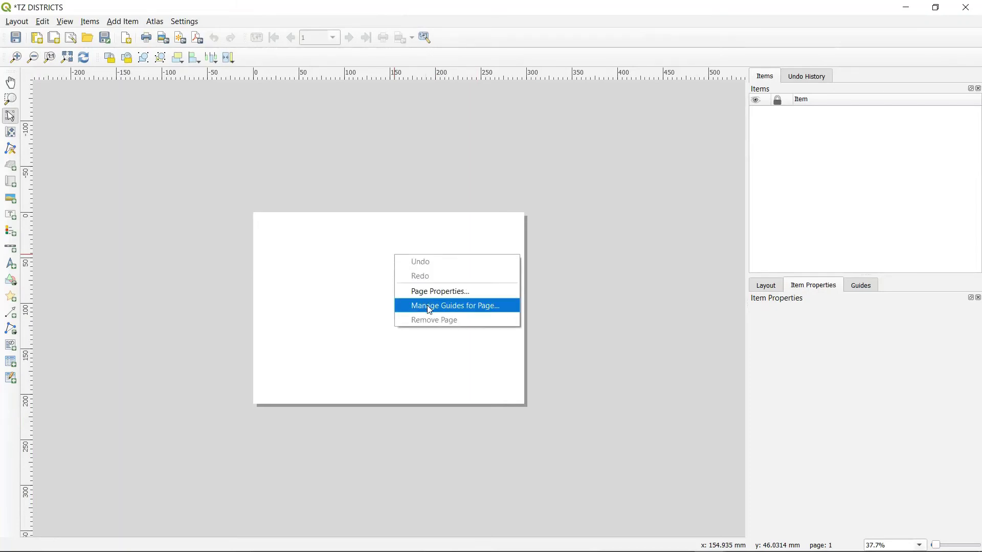
{"action": "left_click", "coordinate": [428, 291]}
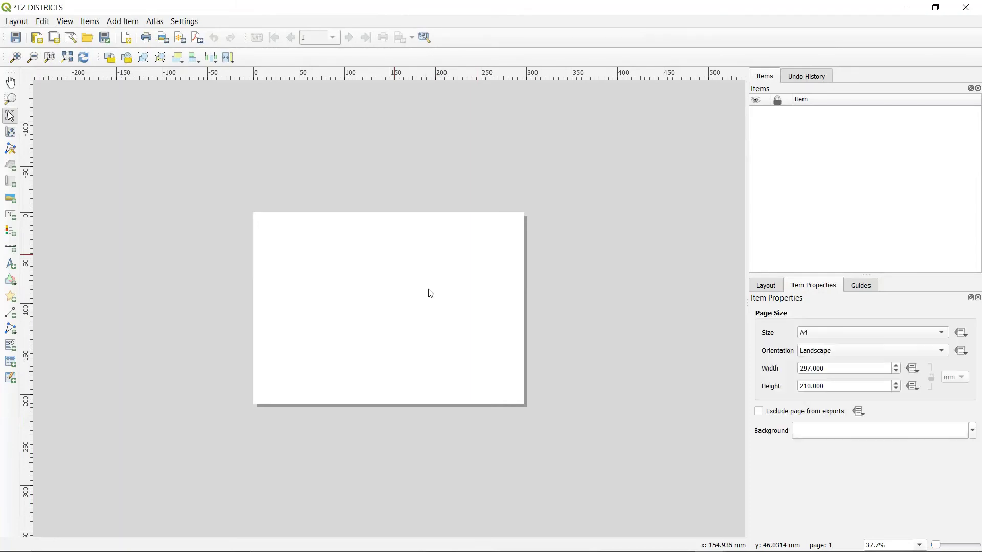
{"action": "left_click", "coordinate": [943, 332]}
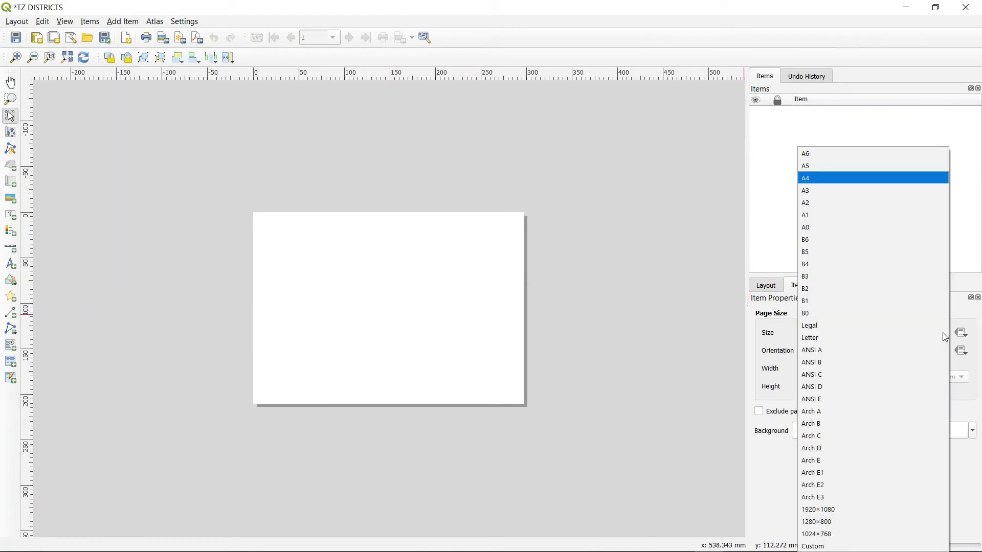
{"action": "left_click", "coordinate": [872, 196]}
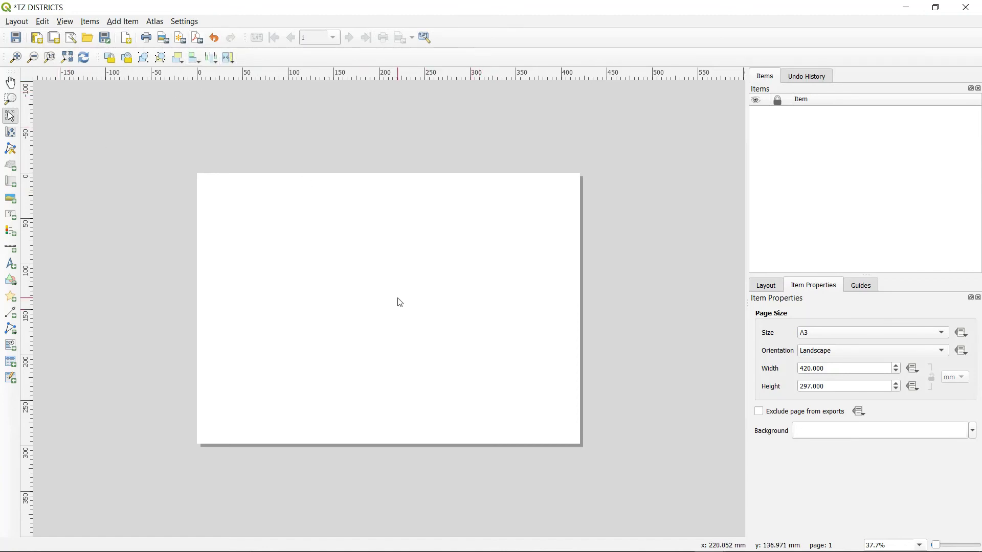
{"action": "left_click", "coordinate": [9, 184]}
{"action": "left_click_drag", "start_coordinate": [206, 205], "coordinate": [496, 426]}
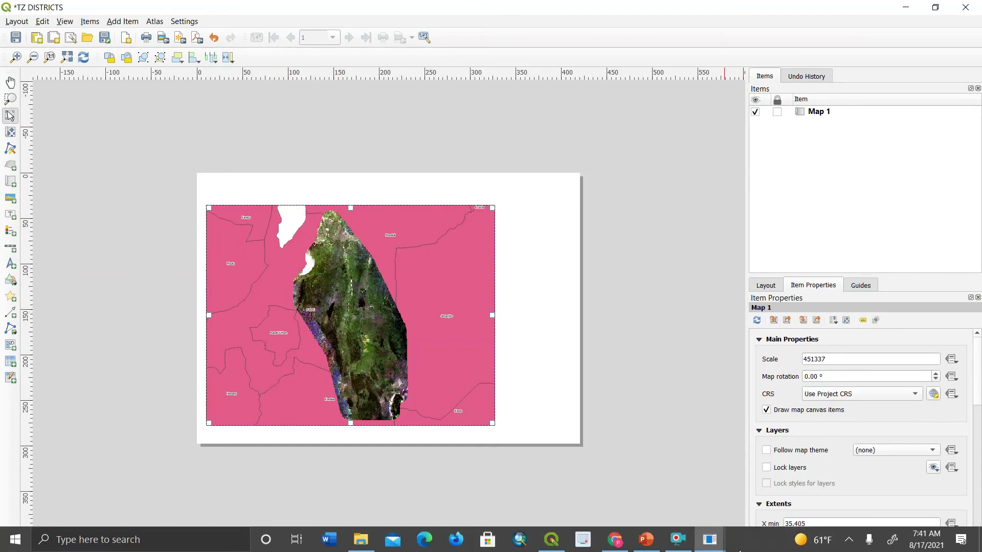
Close both open TANZANIA_NEW_DISTRICT attribute tables and minimise the layout to return to the main map window
{"action": "mouse_move", "coordinate": [710, 543]}
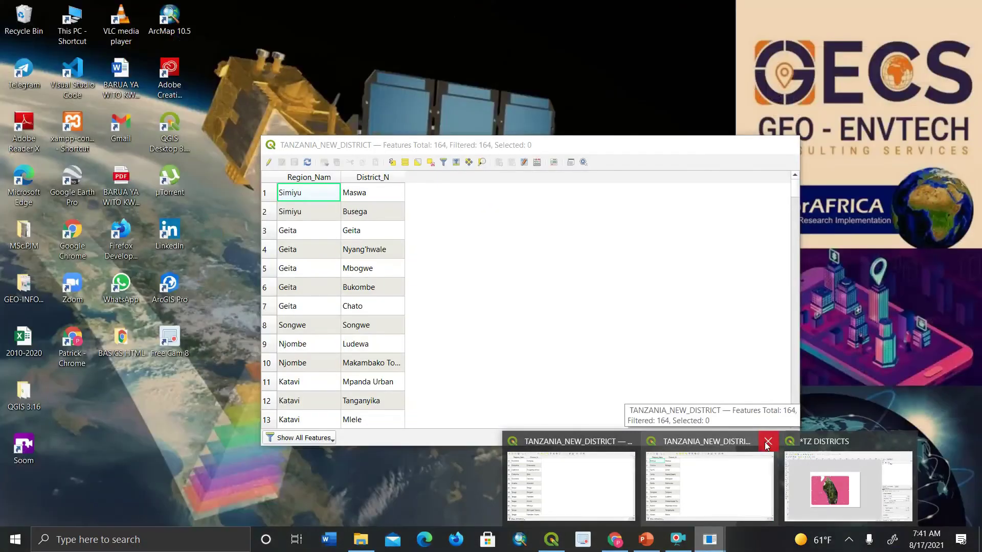
{"action": "left_click", "coordinate": [768, 441]}
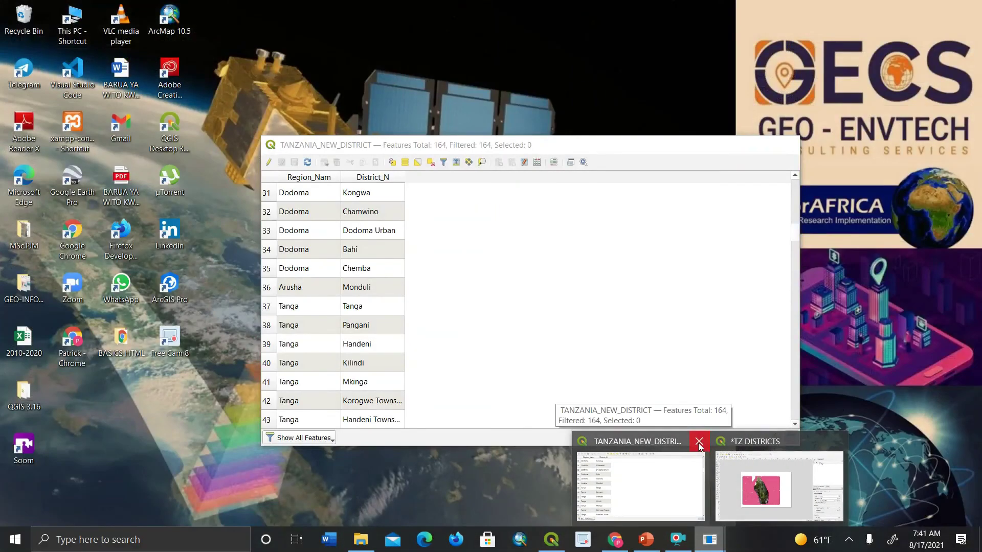
{"action": "left_click", "coordinate": [698, 441]}
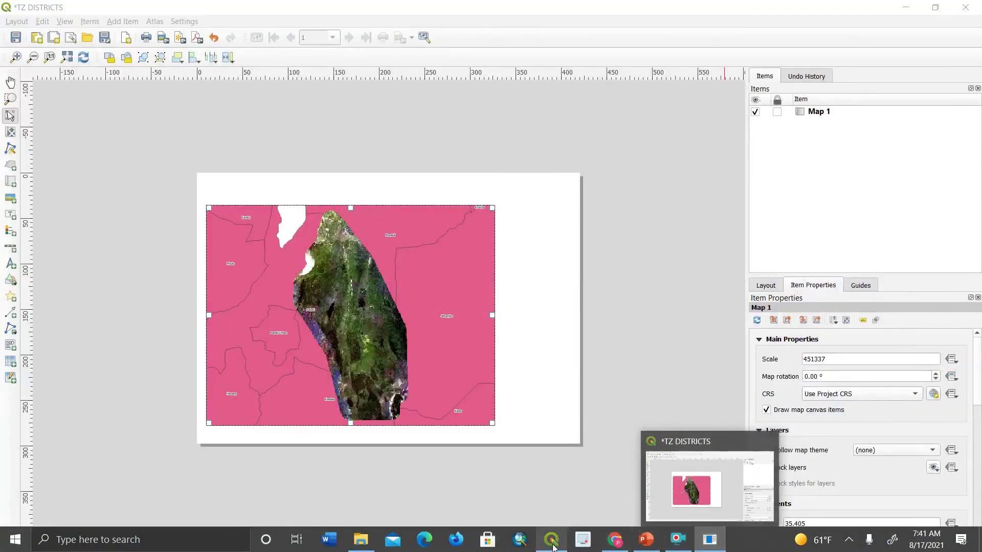
{"action": "left_click", "coordinate": [902, 9]}
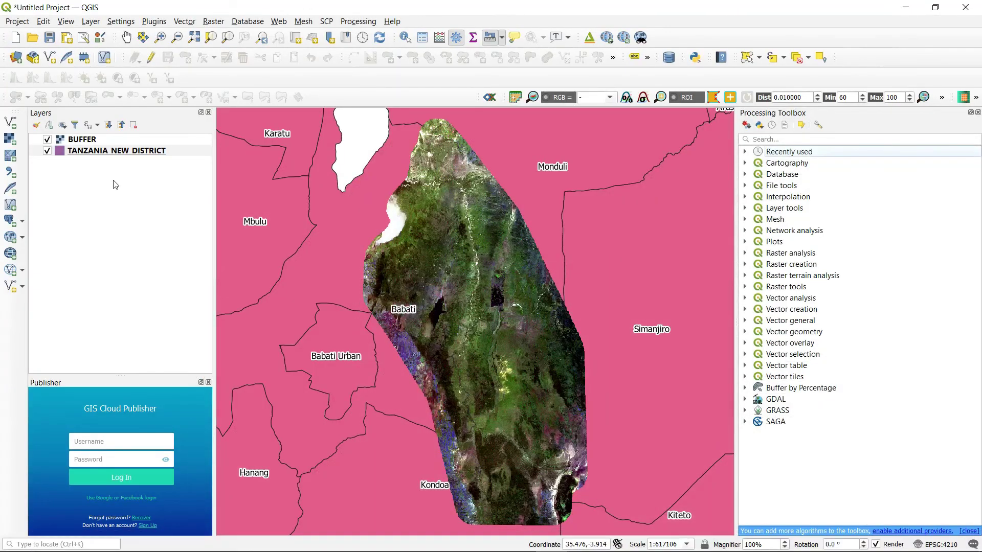
Hide and show the TANZANIA_NEW_DISTRICT layer again, and move the BUFFER layer below it
{"action": "left_click", "coordinate": [47, 151]}
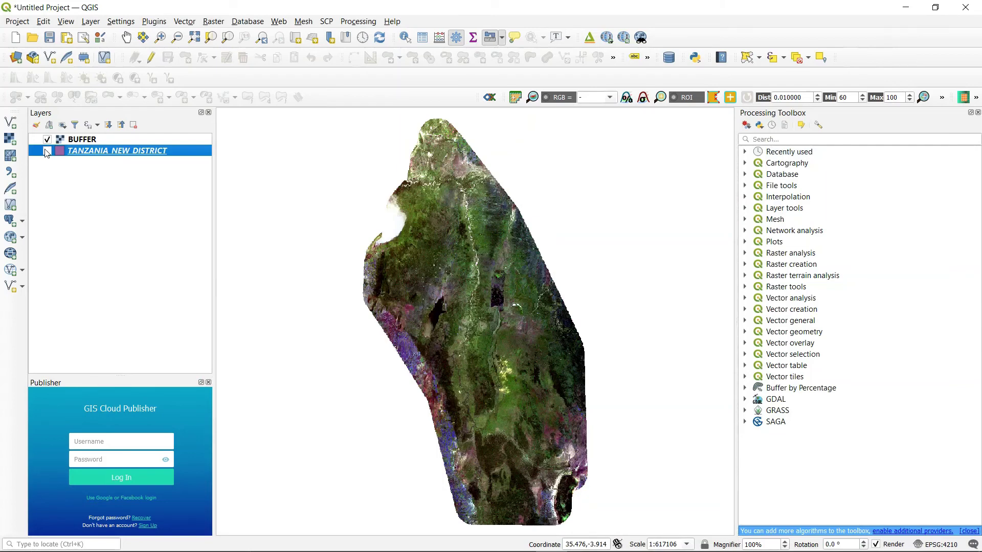
{"action": "left_click", "coordinate": [47, 152]}
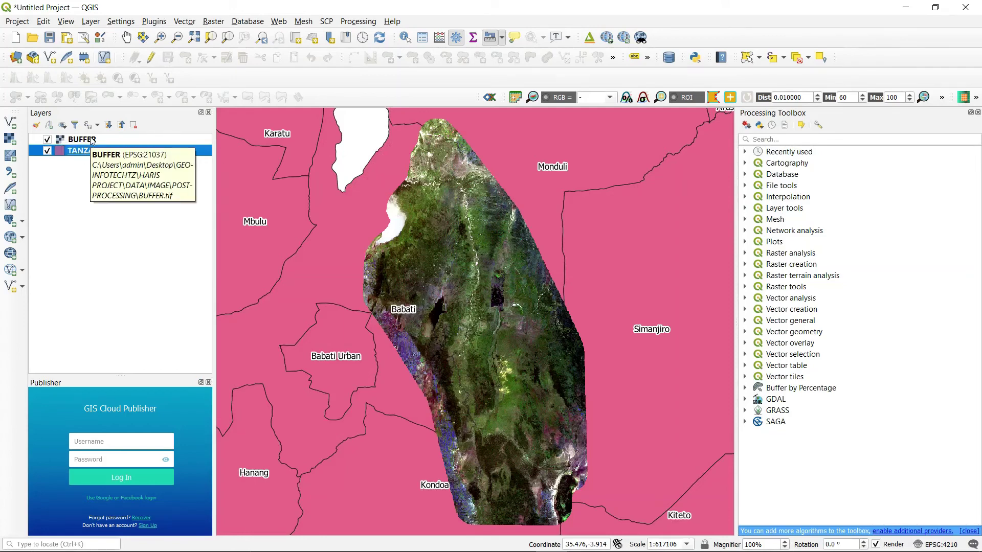
{"action": "left_click_drag", "start_coordinate": [89, 146], "coordinate": [94, 172]}
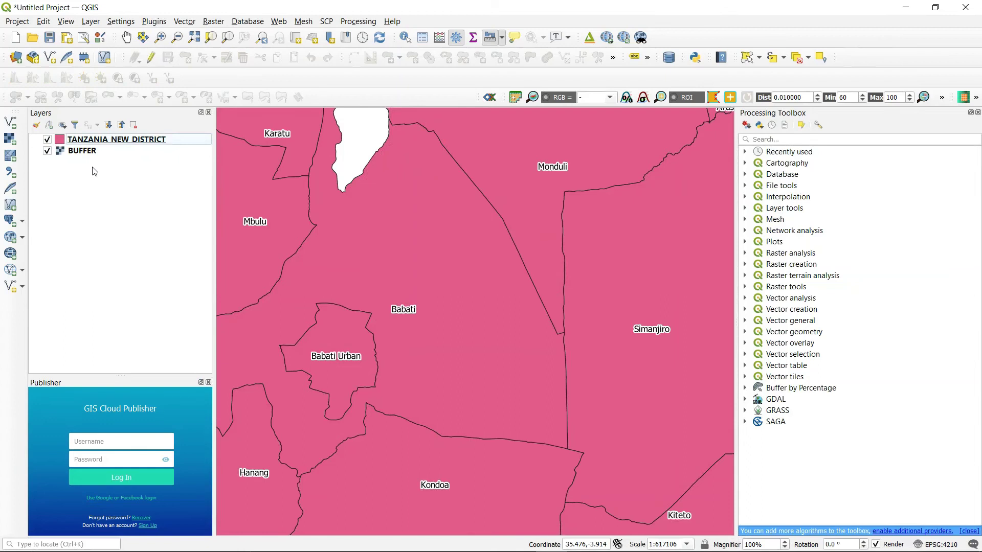
Make the TANZANIA_NEW_DISTRICT layer's fill colour fully transparent in its symbology and apply the change
{"action": "left_click", "coordinate": [62, 146]}
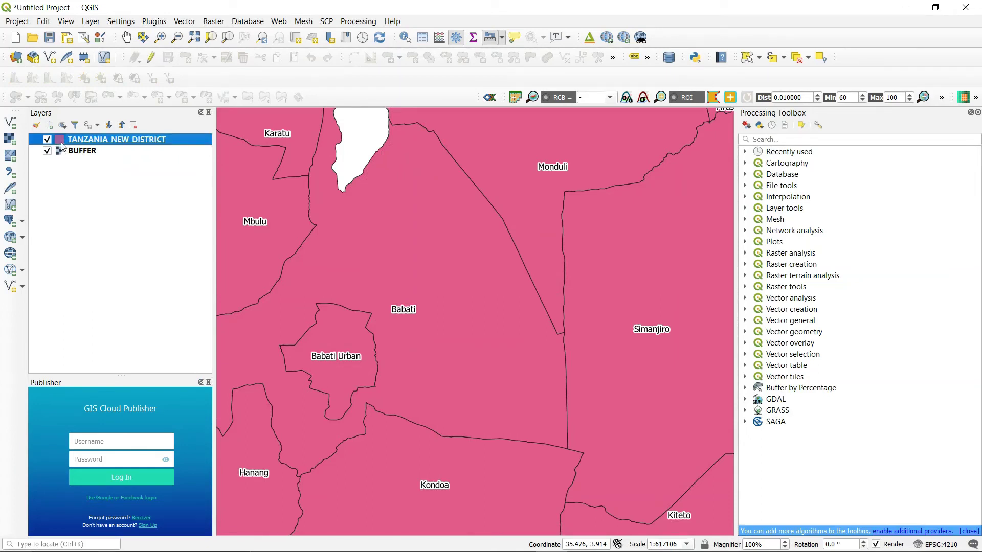
{"action": "double_click", "coordinate": [62, 145]}
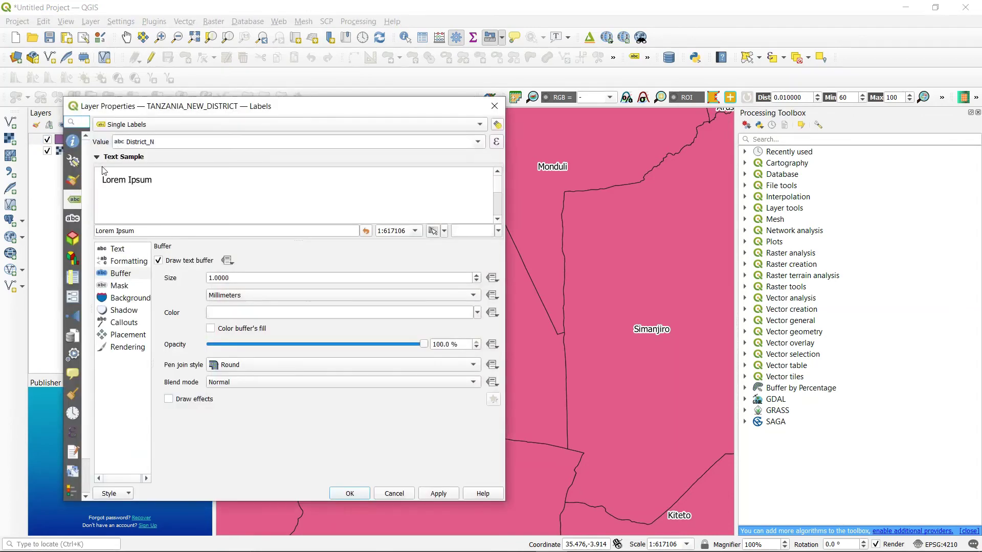
{"action": "left_click", "coordinate": [74, 183]}
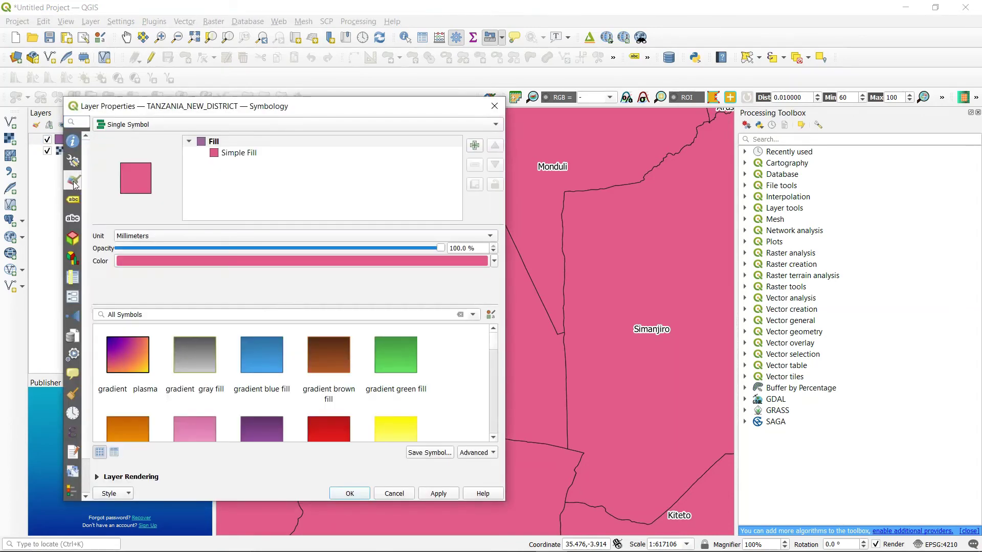
{"action": "left_click", "coordinate": [496, 262]}
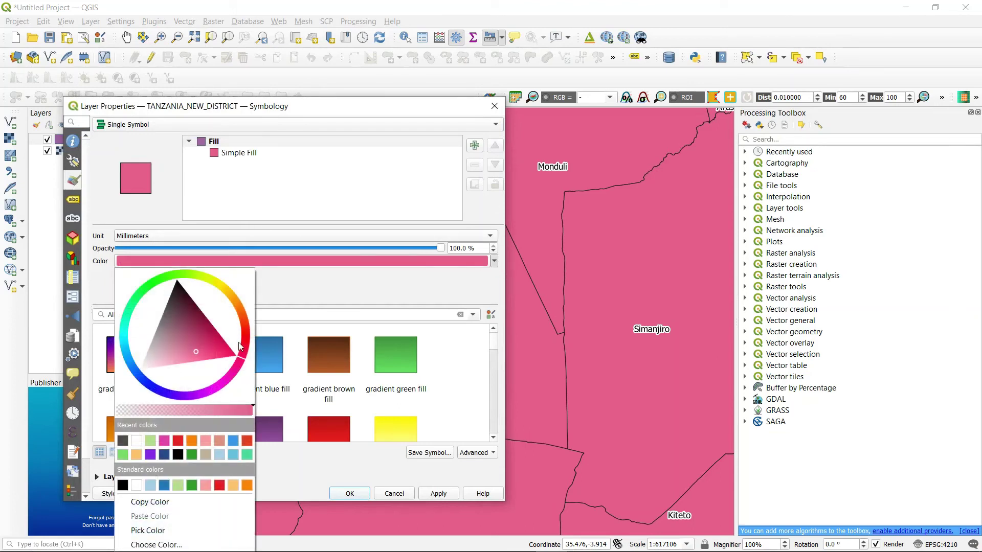
{"action": "left_click", "coordinate": [117, 411]}
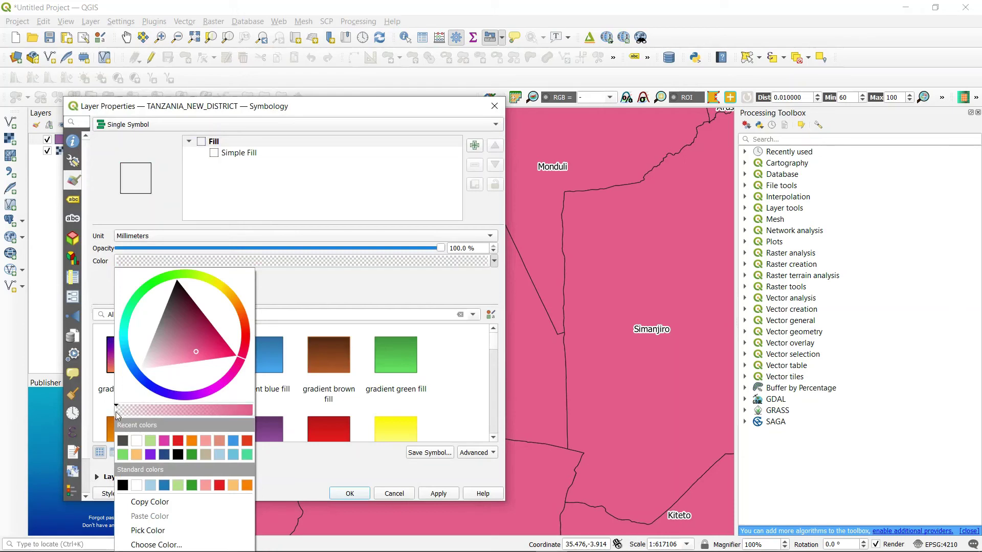
{"action": "left_click", "coordinate": [360, 493]}
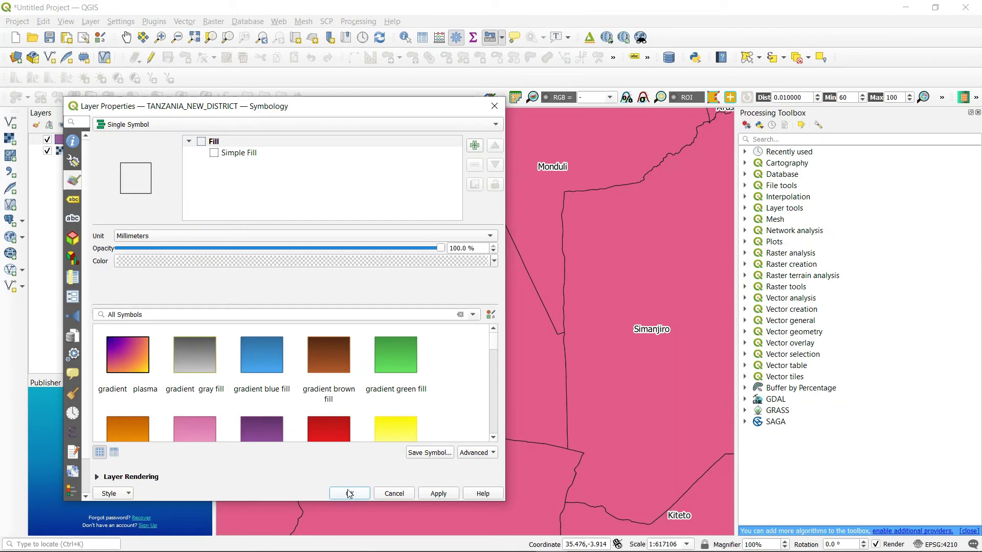
{"action": "left_click", "coordinate": [350, 493]}
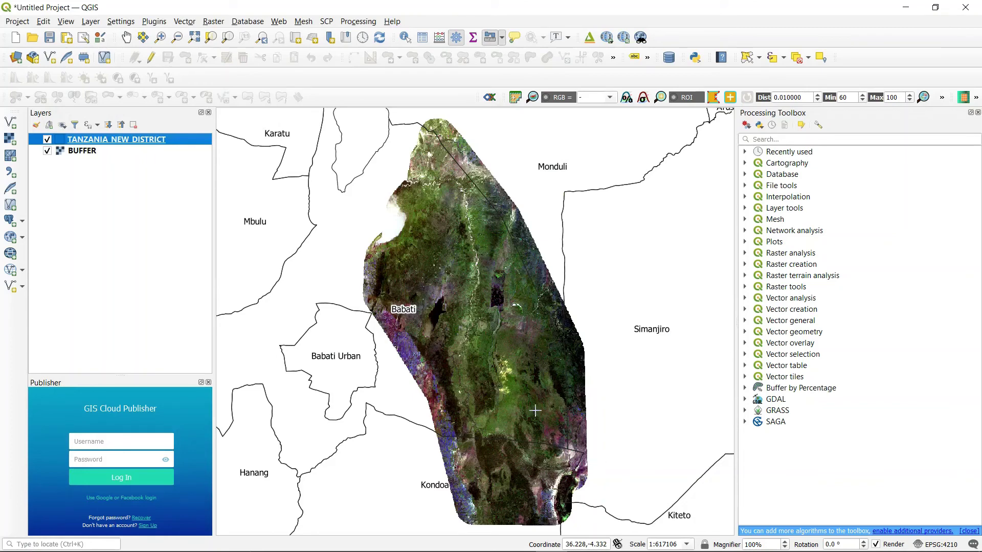
Return to the TZ DISTRICTS layout, add a legend at the page's lower right and enlarge its frame to about 85 by 41 mm
{"action": "mouse_move", "coordinate": [526, 550]}
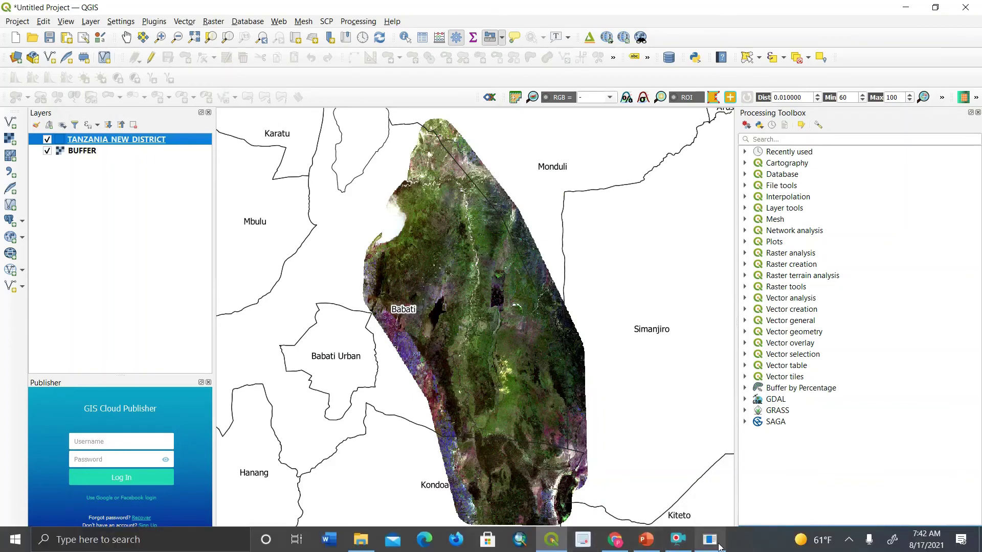
{"action": "mouse_move", "coordinate": [719, 546]}
{"action": "left_click", "coordinate": [711, 496]}
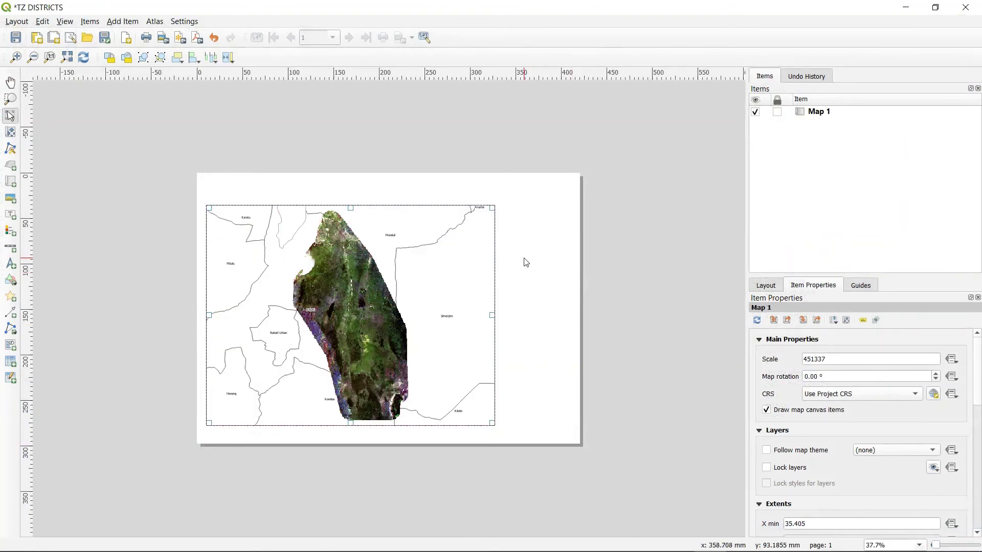
{"action": "left_click", "coordinate": [67, 58]}
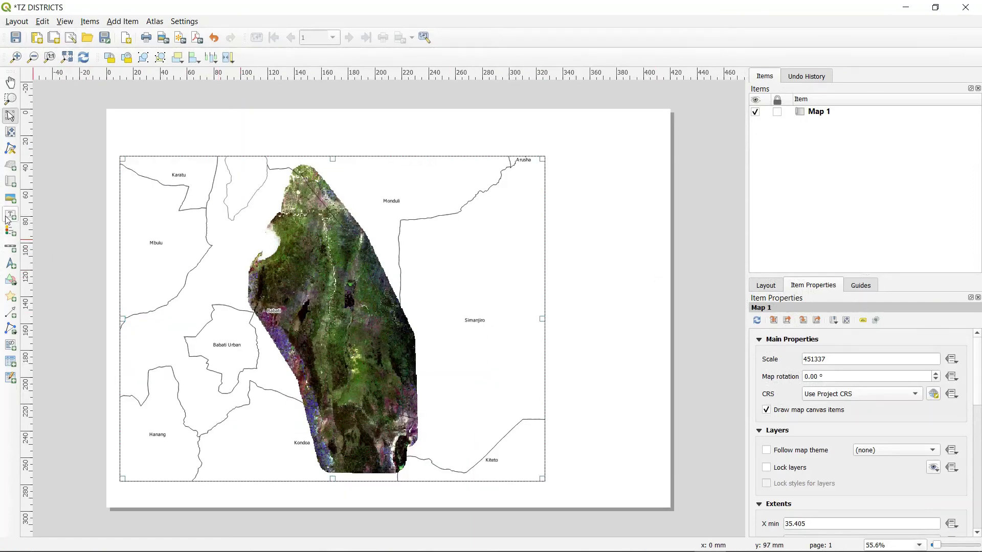
{"action": "left_click", "coordinate": [10, 233]}
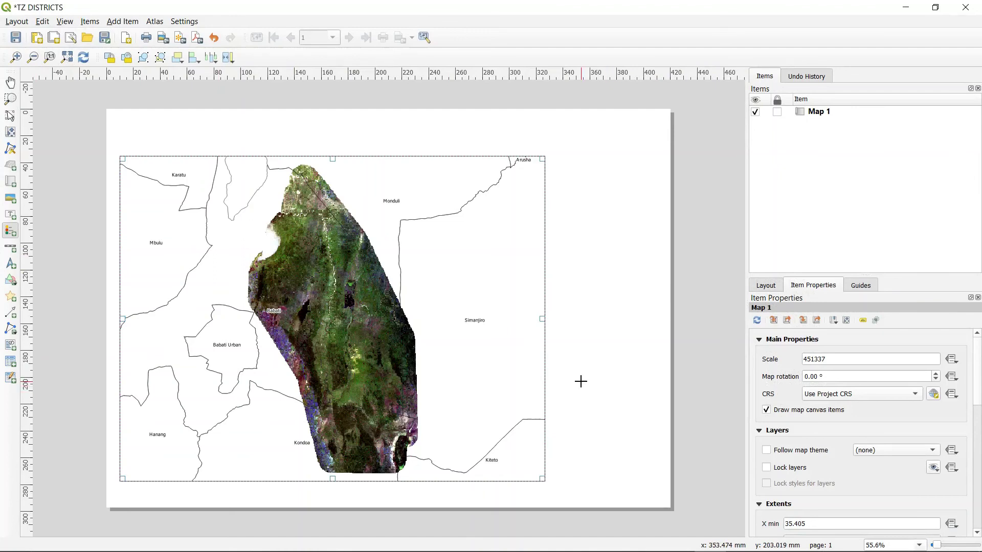
{"action": "left_click_drag", "start_coordinate": [582, 382], "coordinate": [655, 484]}
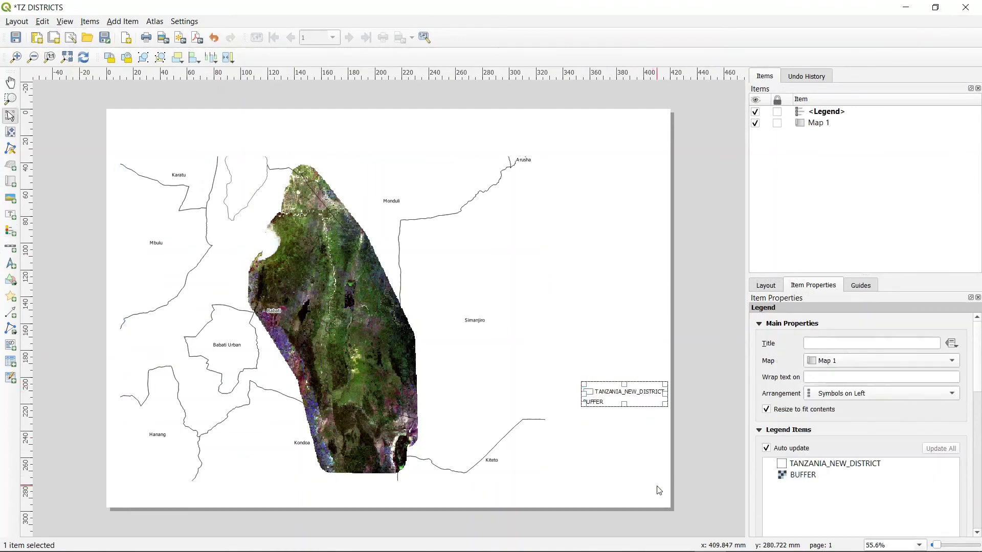
{"action": "left_click_drag", "start_coordinate": [583, 395], "coordinate": [610, 433]}
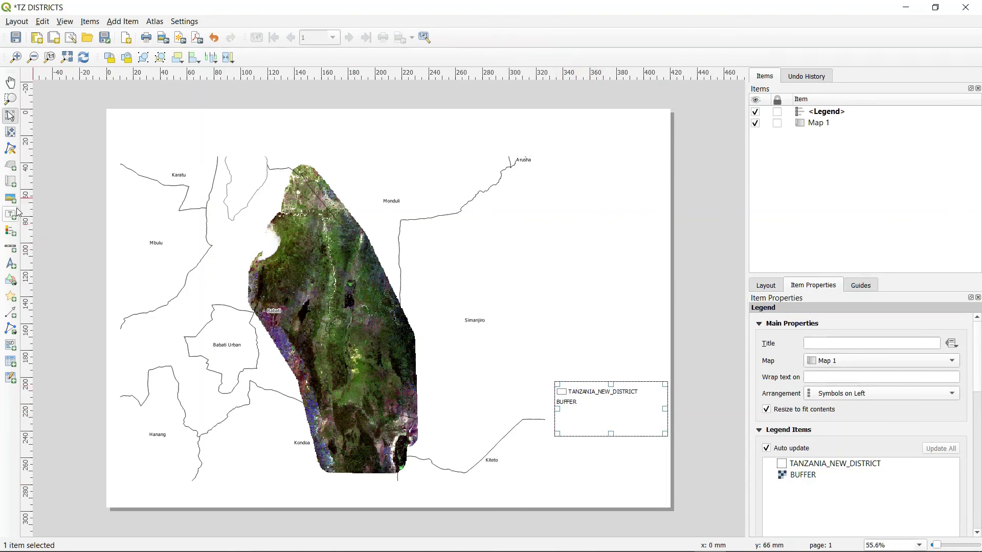
Add a north arrow about 13 by 15 mm near the page's upper right corner
{"action": "left_click", "coordinate": [11, 264]}
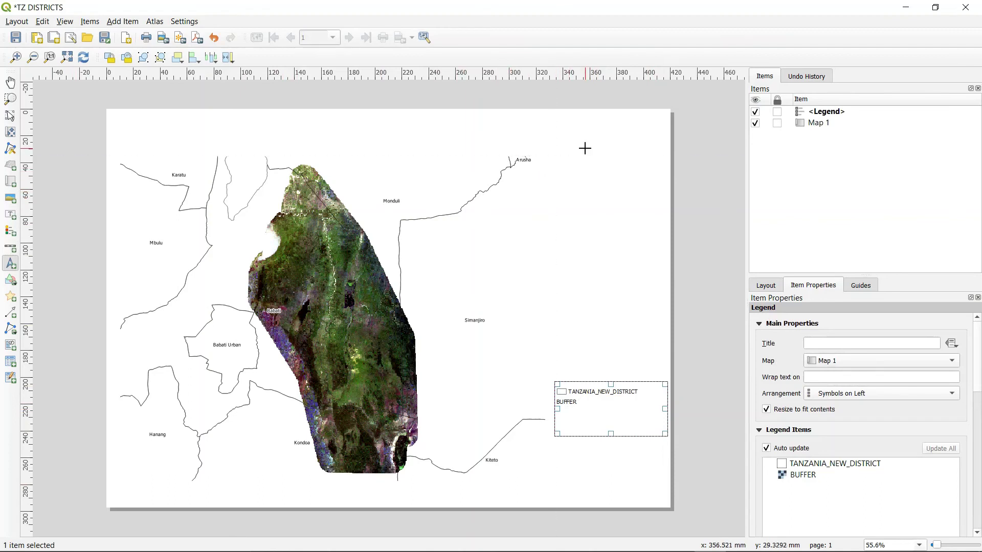
{"action": "left_click_drag", "start_coordinate": [586, 149], "coordinate": [603, 169]}
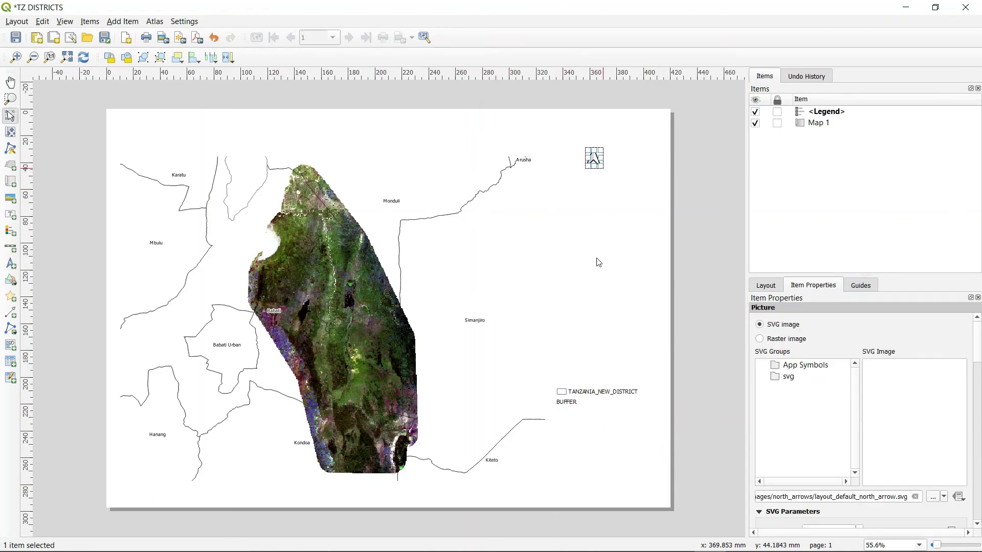
Add a scale bar below the map and a text label about 194 by 10 mm along the page's upper edge
{"action": "left_click", "coordinate": [575, 261]}
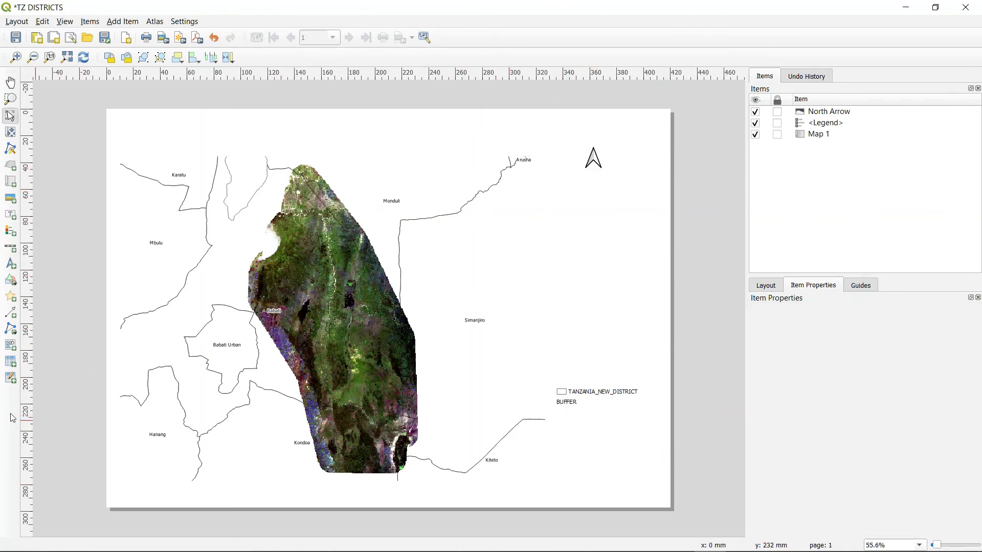
{"action": "left_click", "coordinate": [11, 250]}
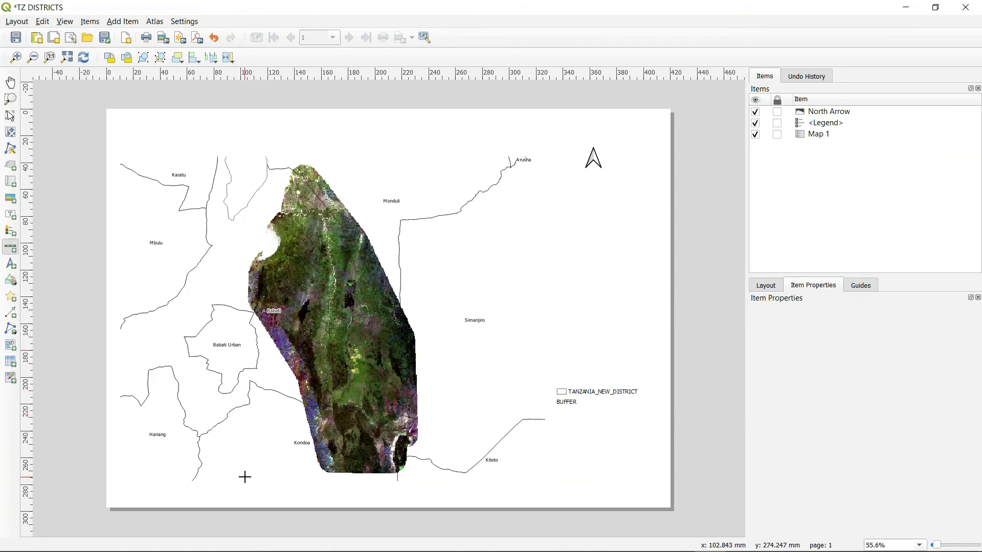
{"action": "left_click_drag", "start_coordinate": [247, 478], "coordinate": [438, 497]}
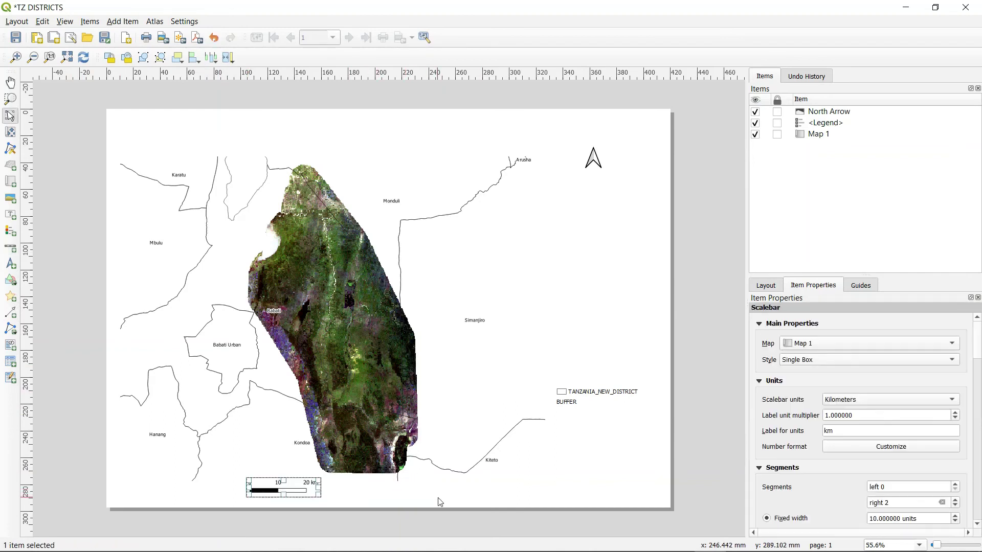
{"action": "left_click", "coordinate": [368, 495]}
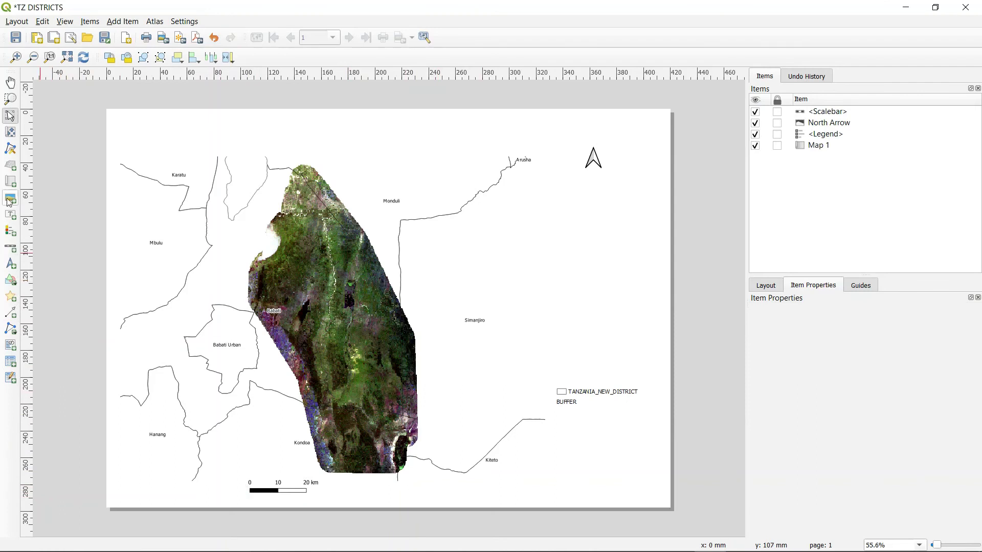
{"action": "left_click", "coordinate": [10, 214]}
{"action": "left_click_drag", "start_coordinate": [206, 125], "coordinate": [467, 138]}
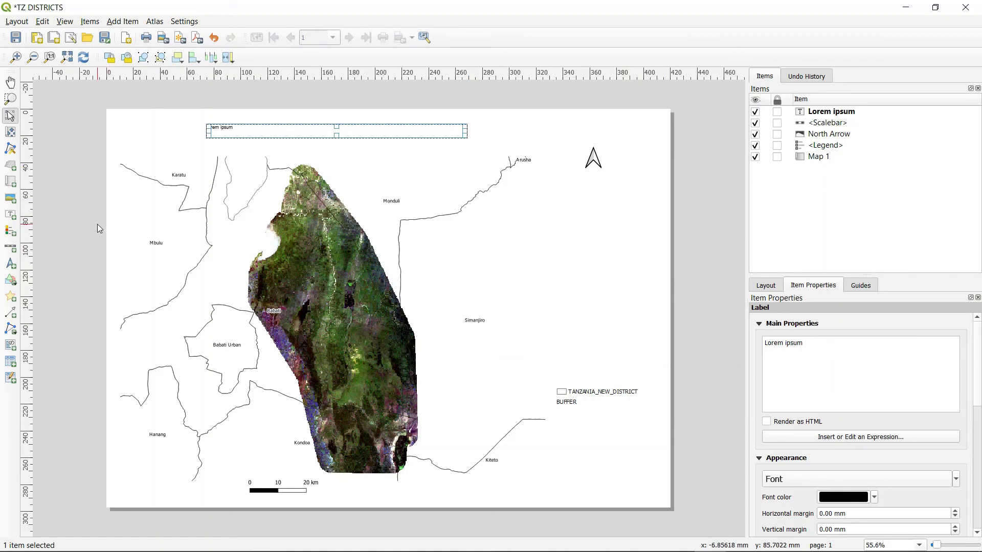
Lock the map, legend, north arrow, scale bar and label items in the layout
{"action": "left_click", "coordinate": [778, 146]}
{"action": "left_click", "coordinate": [778, 134]}
{"action": "left_click", "coordinate": [778, 123]}
{"action": "left_click", "coordinate": [777, 112]}
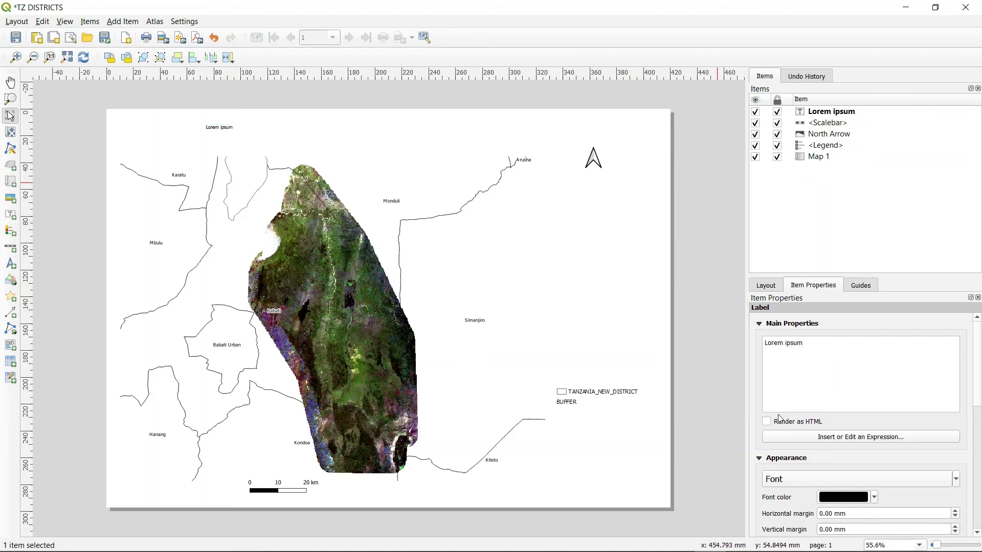
Lock the layers and the layer styles of Map 1
{"action": "left_click", "coordinate": [819, 157]}
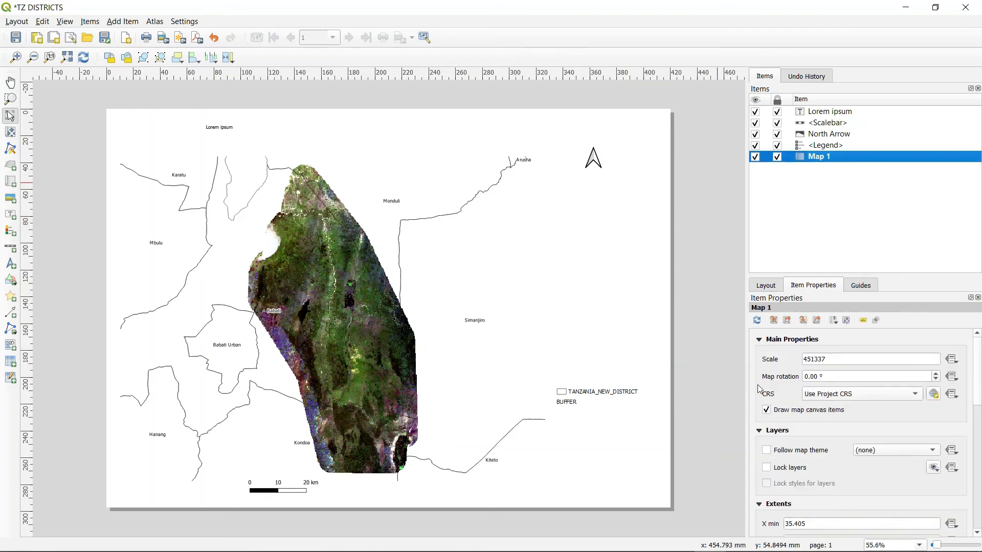
{"action": "left_click", "coordinate": [767, 468]}
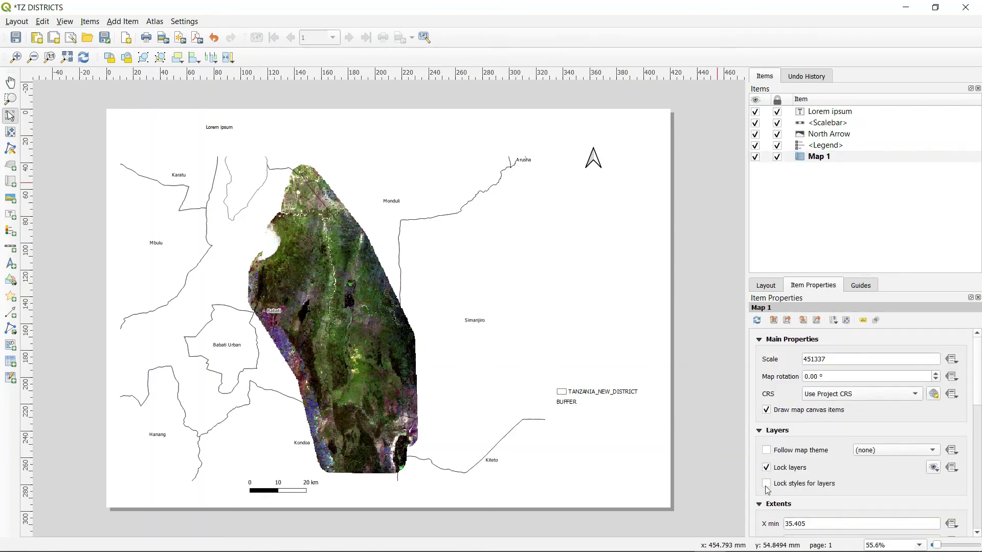
{"action": "left_click", "coordinate": [767, 485]}
Switch to the main QGIS window and zoom to the full extent of the TANZANIA_NEW_DISTRICT layer
{"action": "mouse_move", "coordinate": [688, 550]}
{"action": "left_click", "coordinate": [904, 9]}
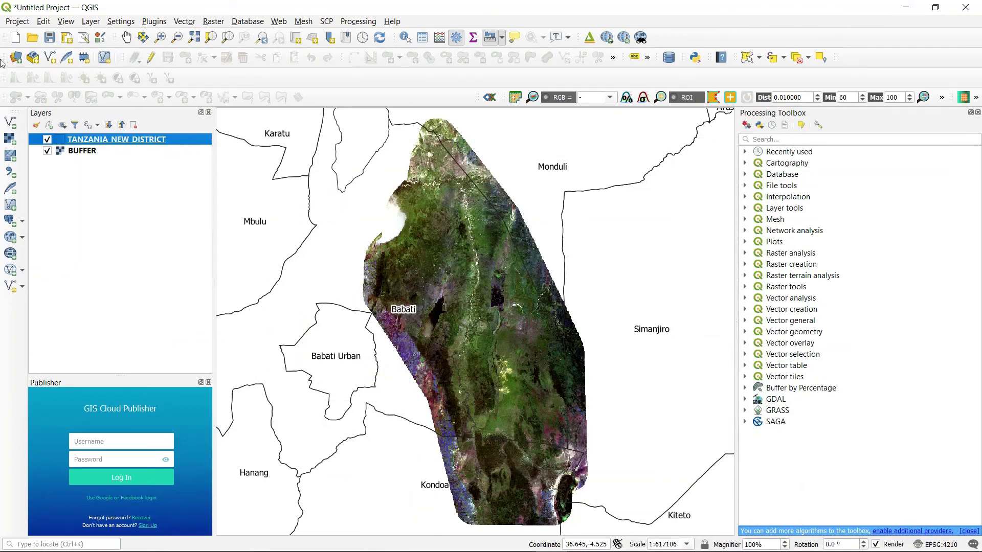
{"action": "right_click", "coordinate": [89, 140]}
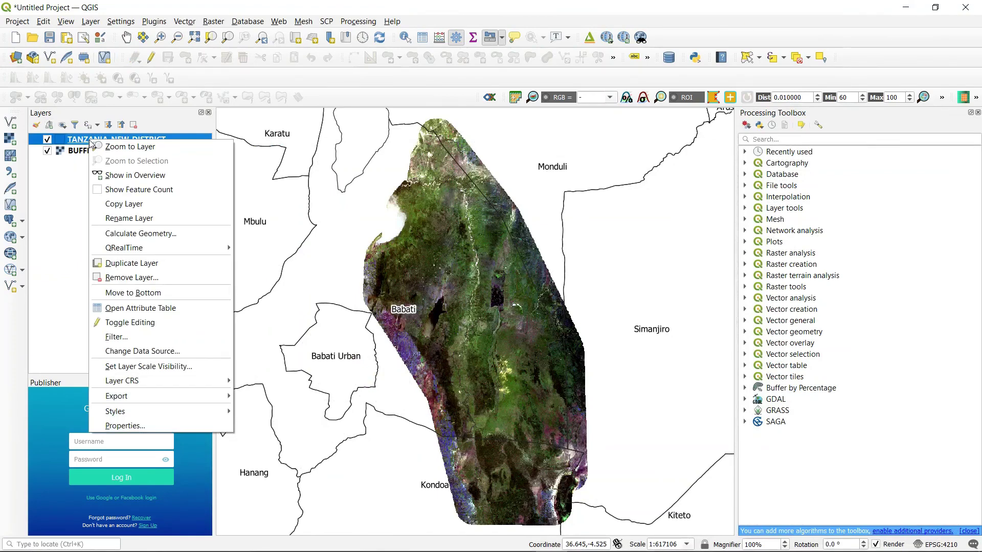
{"action": "left_click", "coordinate": [119, 148]}
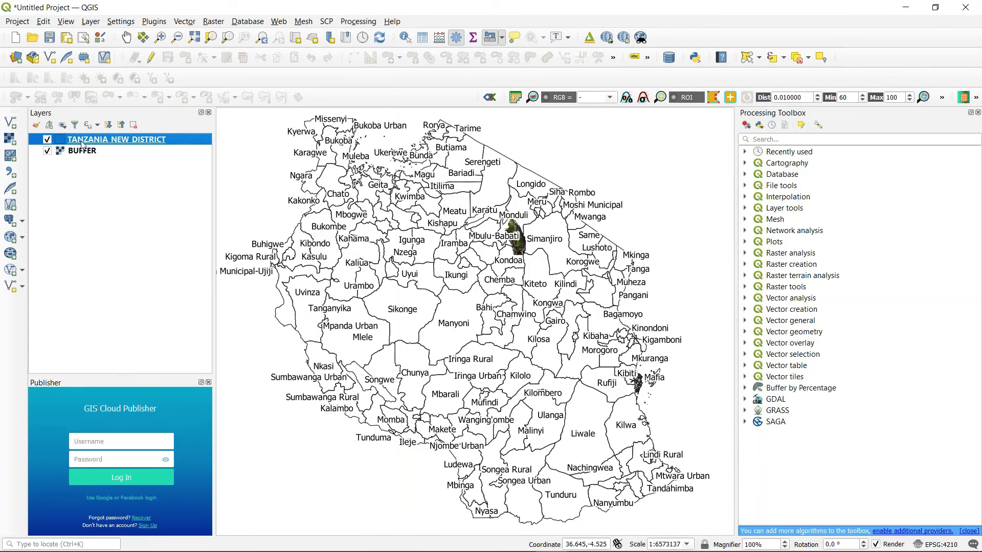
Turn off the labels of the TANZANIA_NEW_DISTRICT layer by setting them to No Labels
{"action": "double_click", "coordinate": [81, 141]}
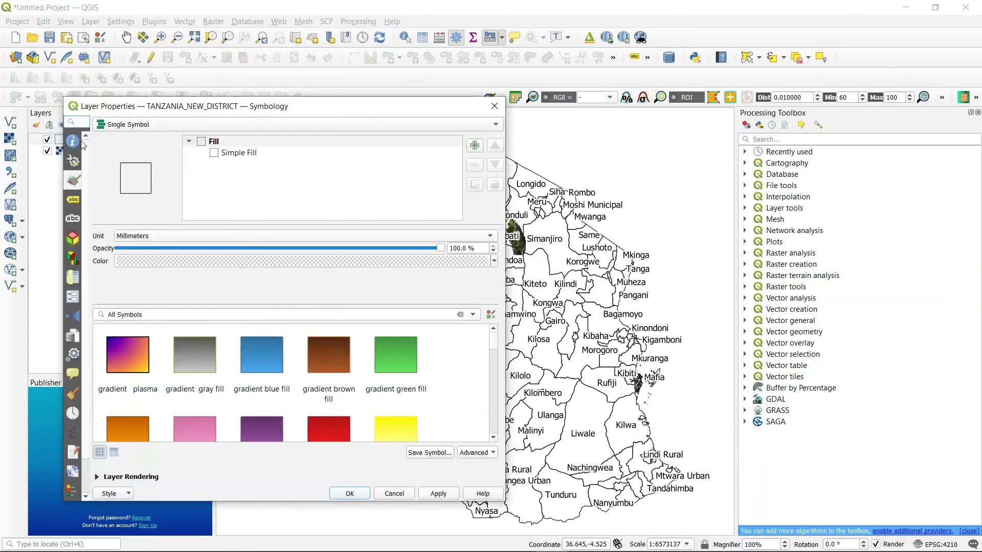
{"action": "left_click", "coordinate": [74, 199]}
{"action": "scroll", "coordinate": [168, 126], "scroll_direction": "up", "scroll_amount": 1}
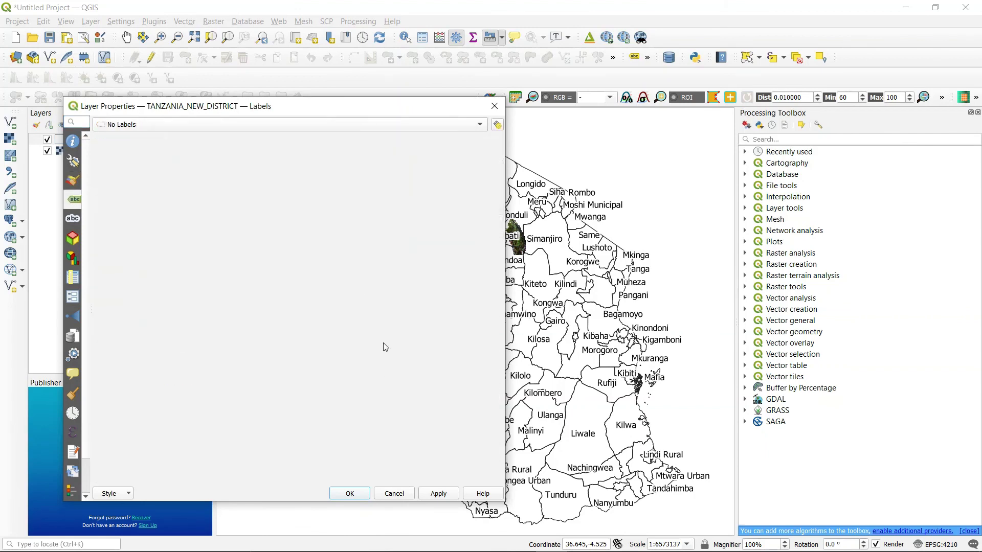
{"action": "left_click", "coordinate": [360, 495]}
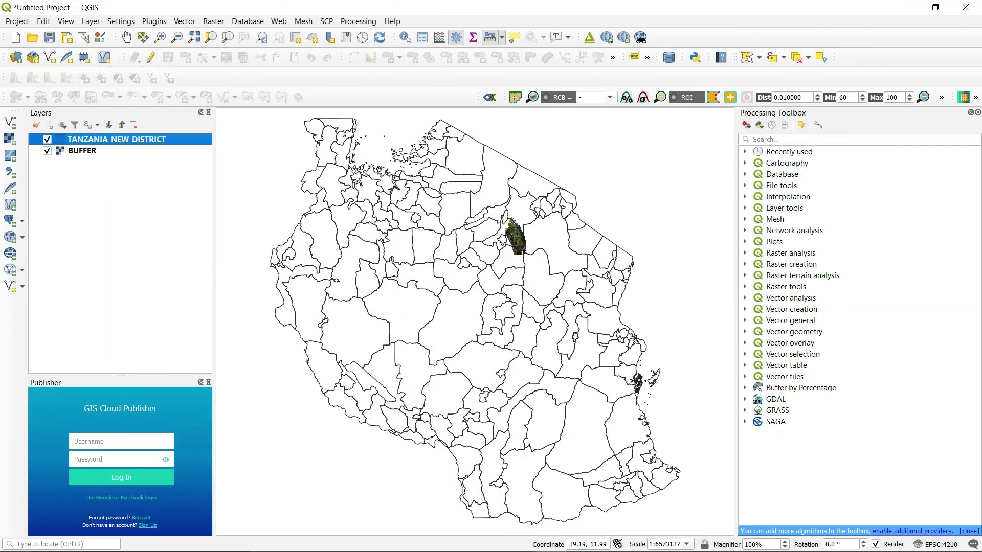
Return to the TZ DISTRICTS layout and add a second map about 114 by 126 mm between the north arrow and legend
{"action": "mouse_move", "coordinate": [583, 550]}
{"action": "left_click", "coordinate": [708, 541]}
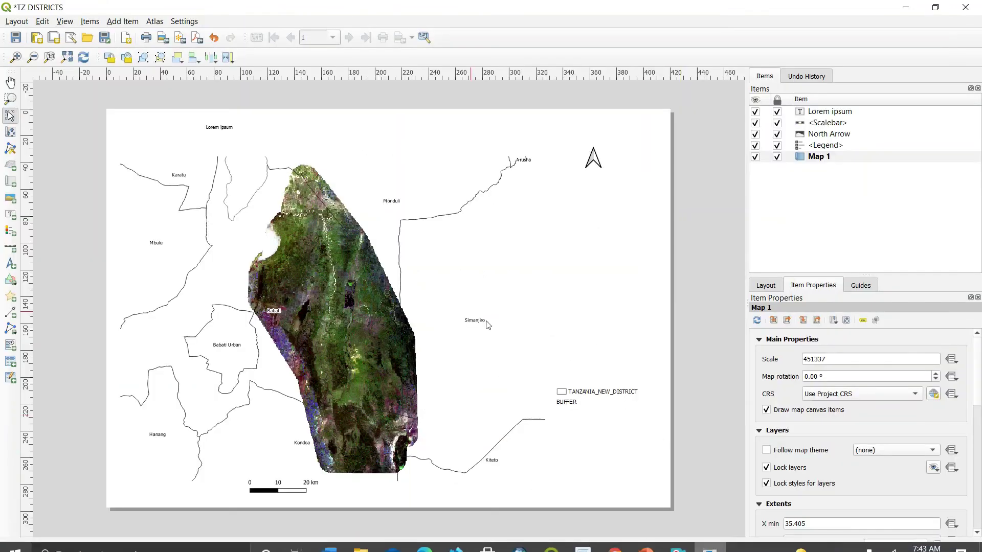
{"action": "left_click", "coordinate": [11, 183]}
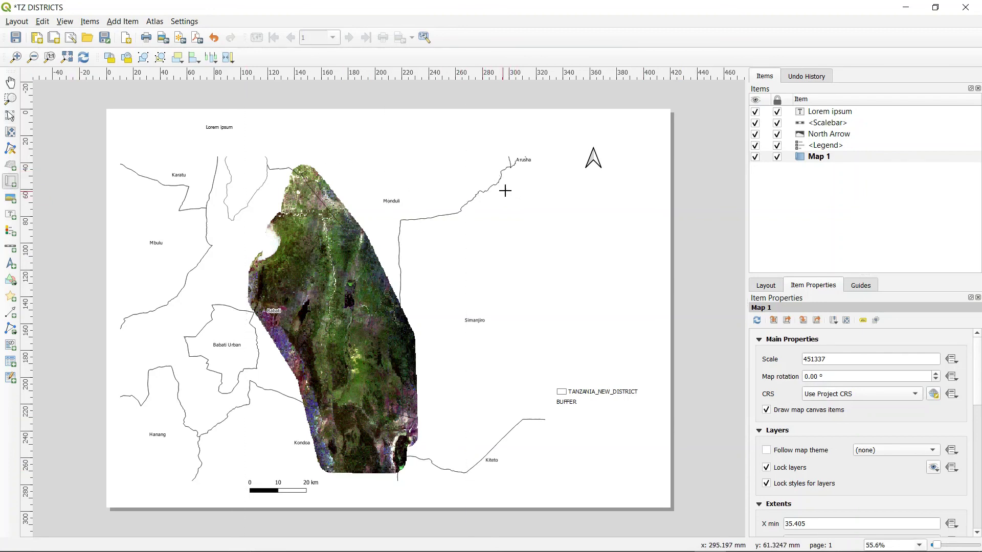
{"action": "left_click_drag", "start_coordinate": [510, 191], "coordinate": [664, 361]}
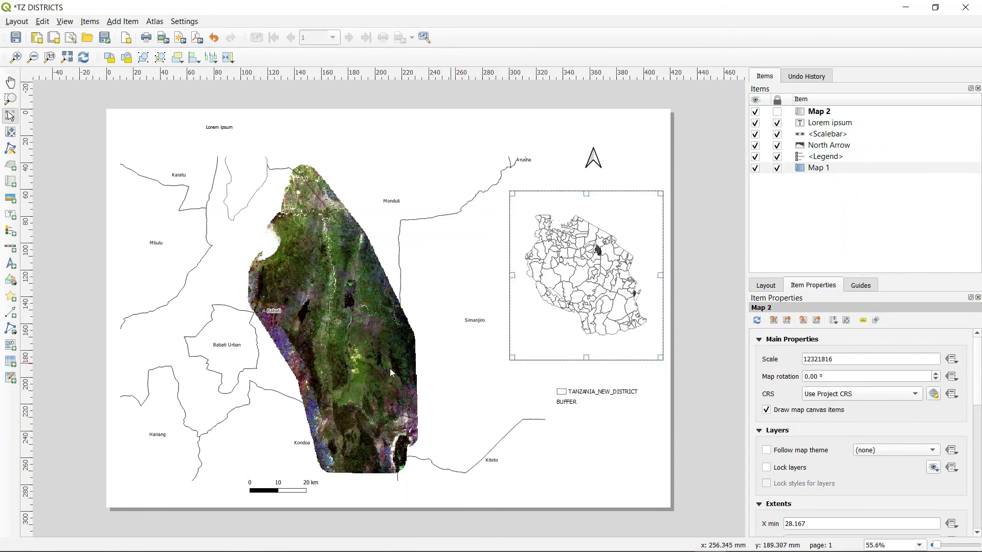
Draw an arrow from the raster area on the small Tanzania map to the right edge of the raster on the main map
{"action": "left_click", "coordinate": [11, 313]}
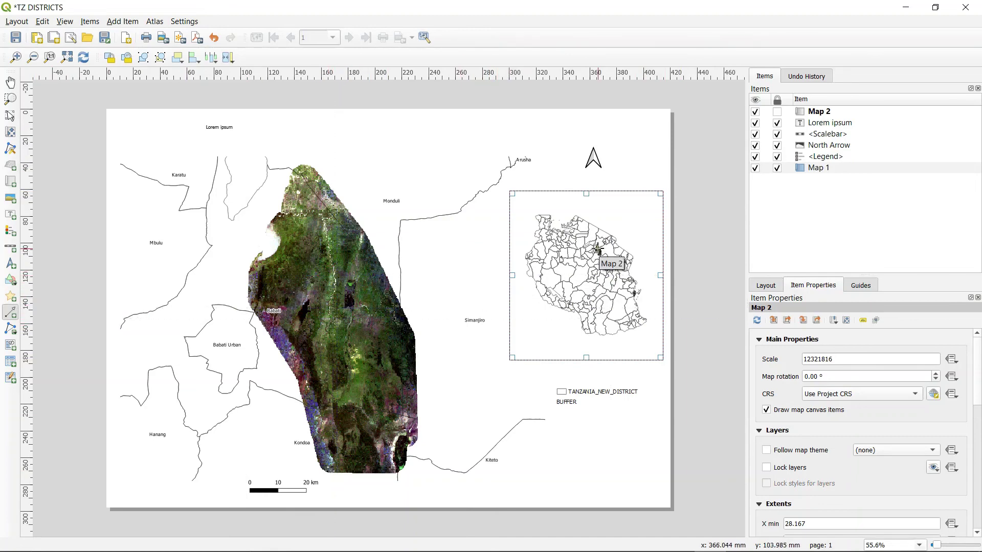
{"action": "left_click", "coordinate": [597, 249]}
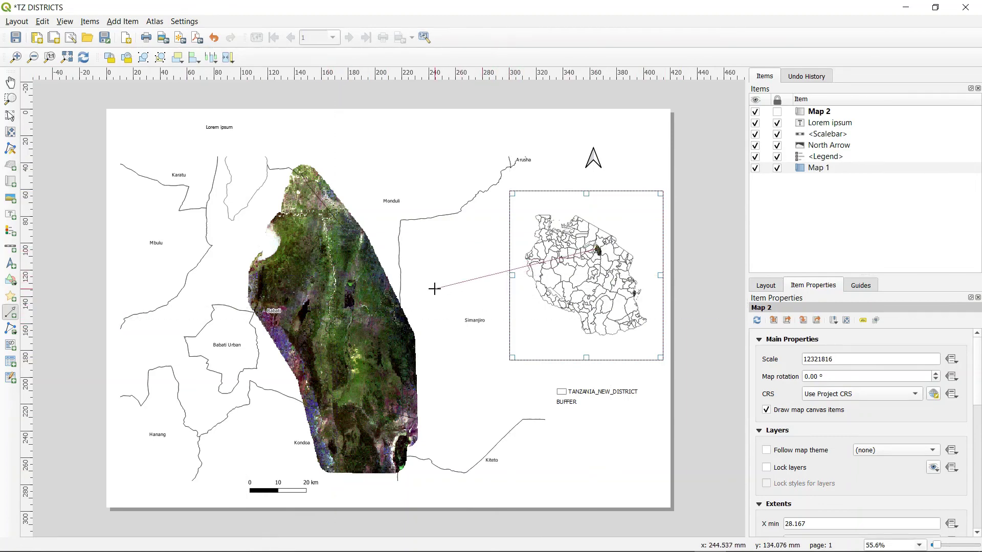
{"action": "left_click", "coordinate": [421, 297]}
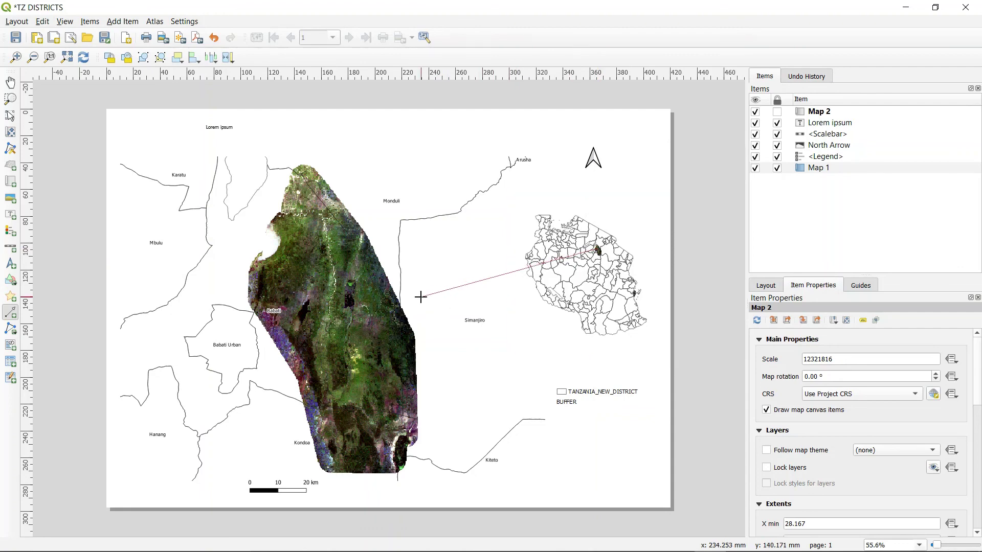
{"action": "right_click", "coordinate": [420, 297]}
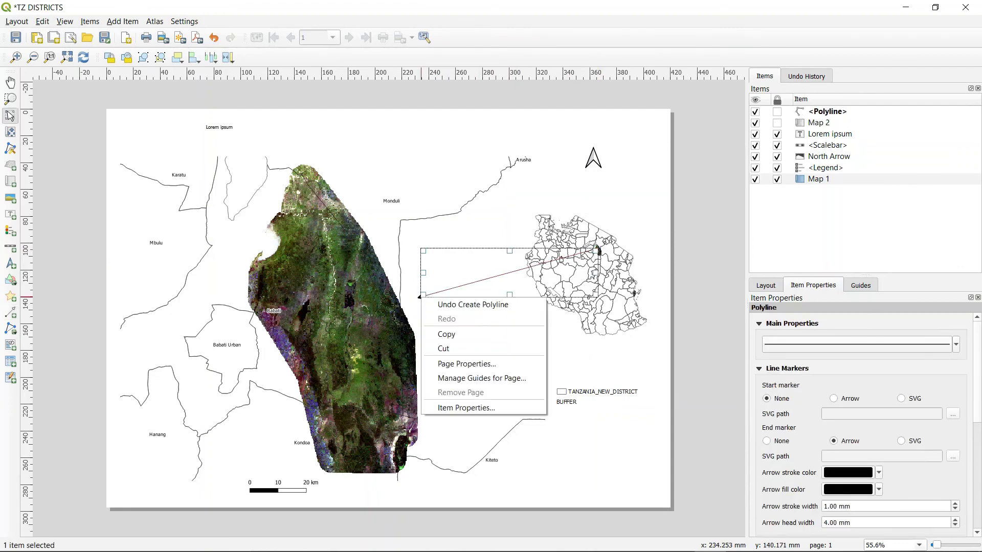
{"action": "left_click", "coordinate": [741, 192]}
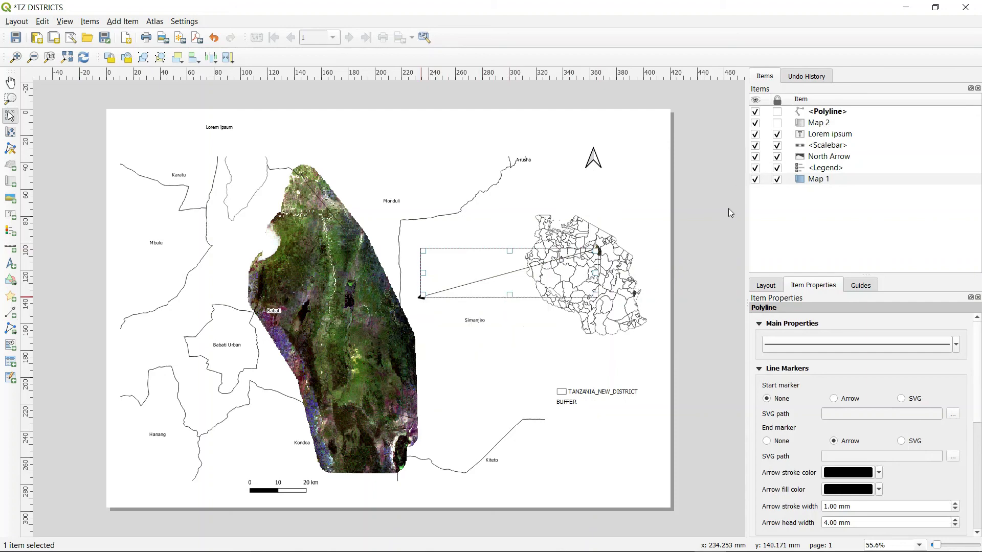
{"action": "left_click", "coordinate": [661, 192]}
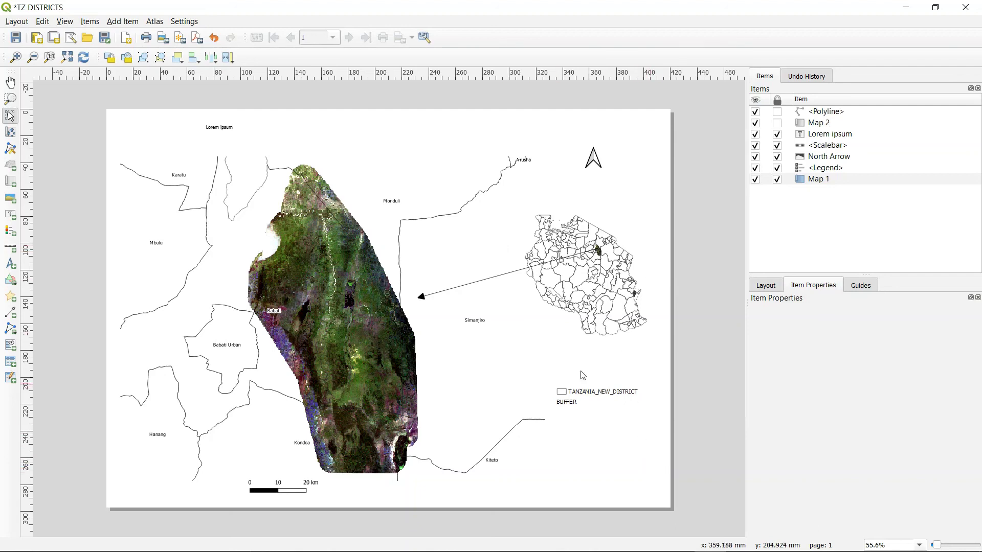
Switch to the main QGIS window and open the options for creating a new layer
{"action": "left_click", "coordinate": [904, 8]}
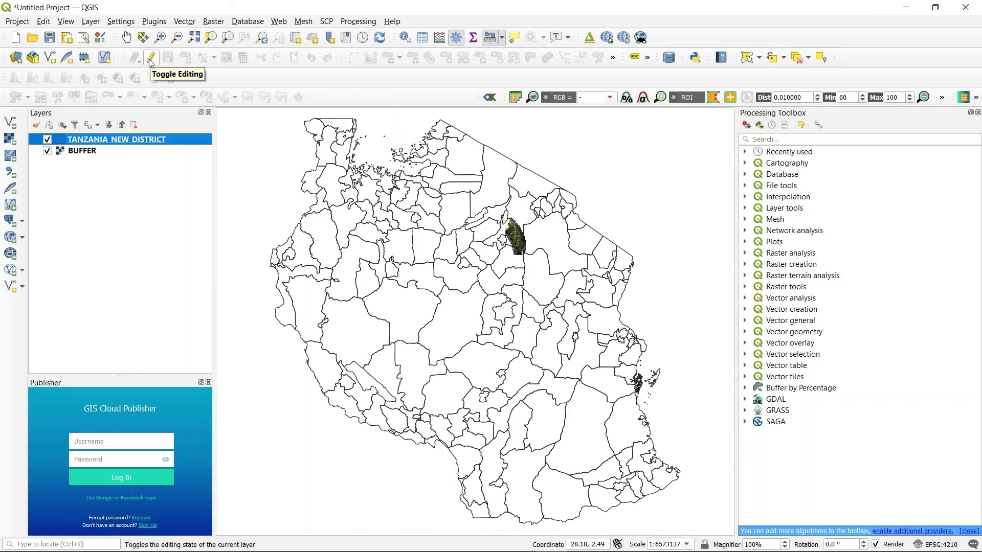
{"action": "left_click", "coordinate": [91, 21]}
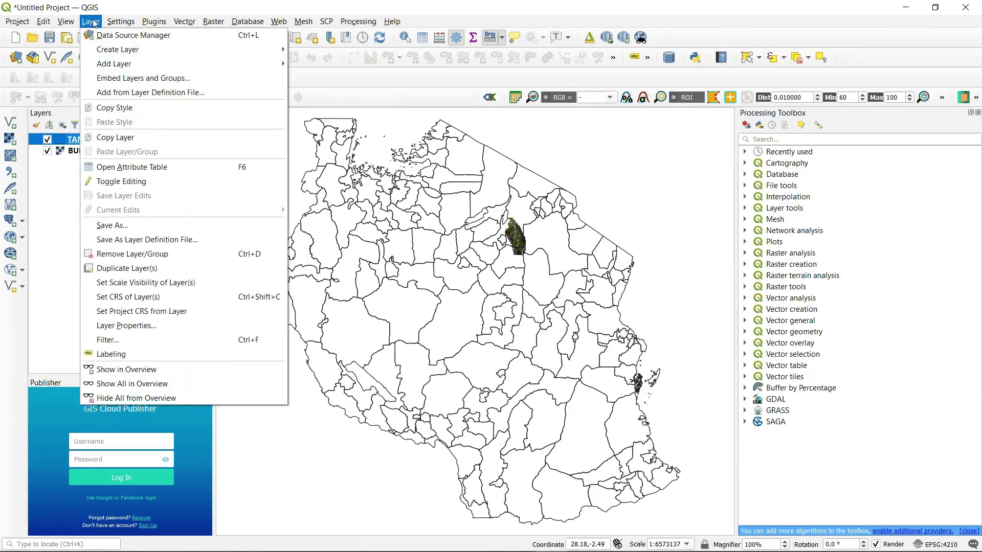
{"action": "mouse_move", "coordinate": [124, 54]}
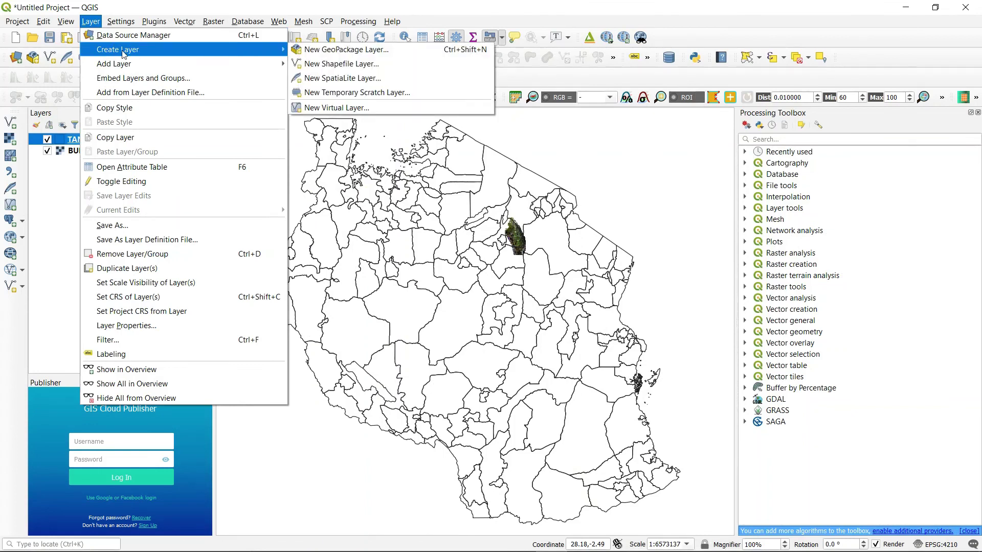